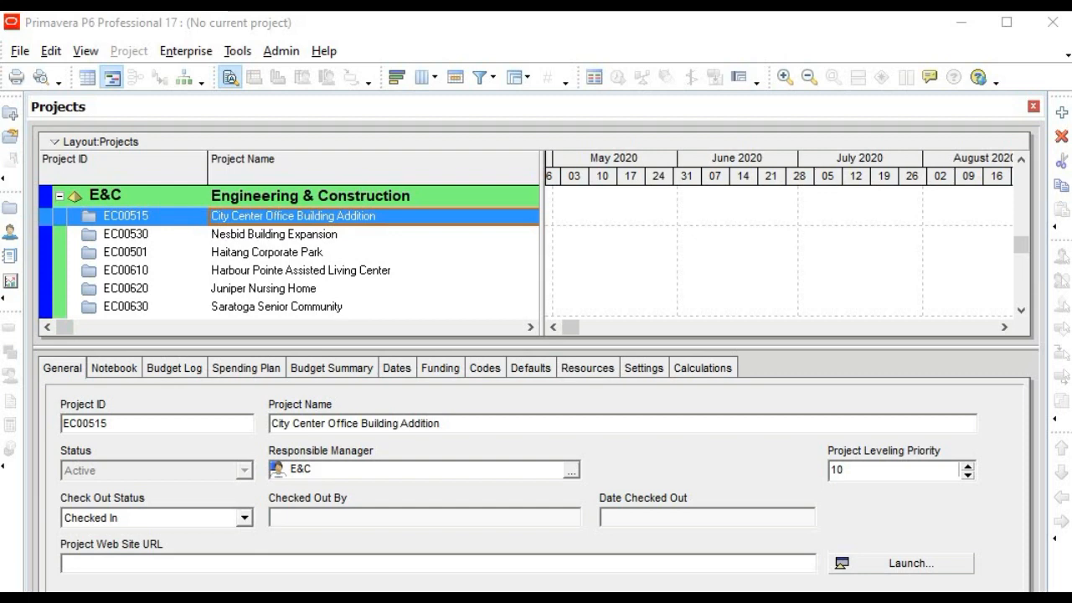
# Open the project NRG00870, Baytown, TX - Offline Maintenance Work, from the Energy Services group
pyautogui.click(274, 234)
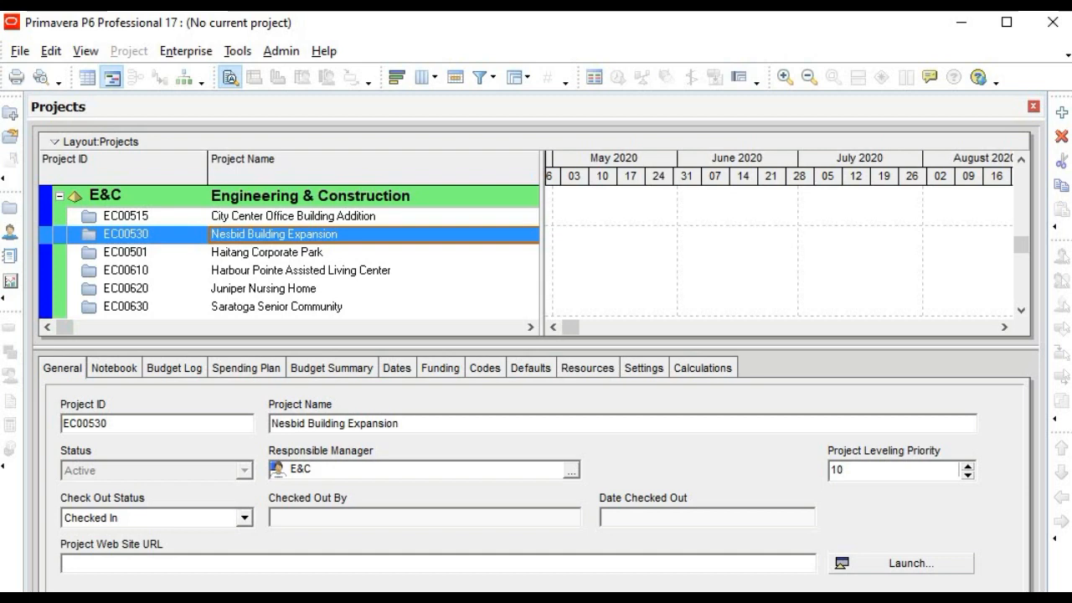
pyautogui.scroll(-1, 289, 251)
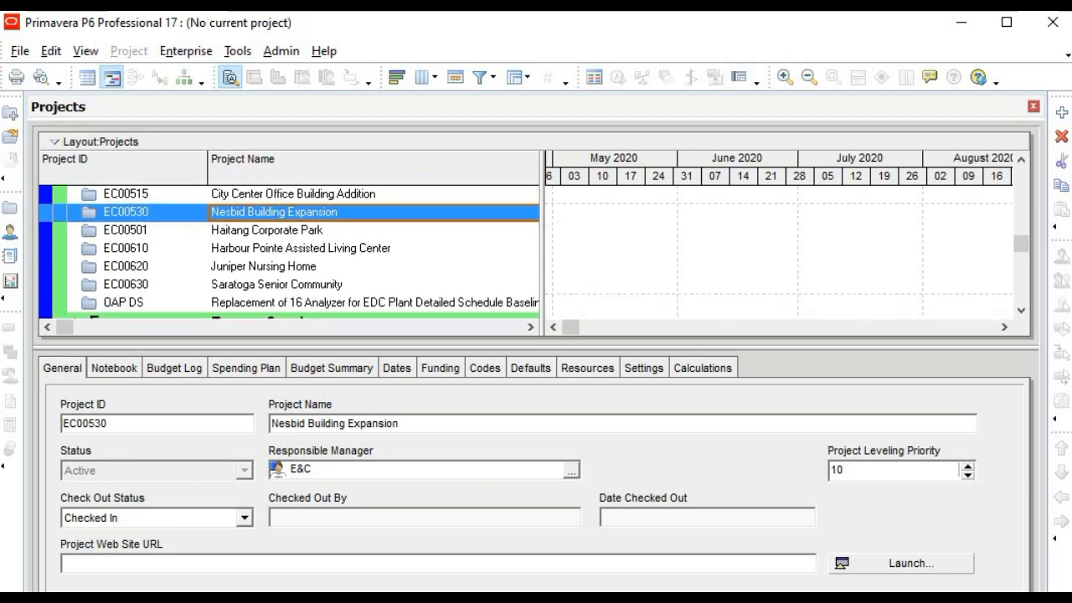
pyautogui.press('Down')
pyautogui.press('Down')
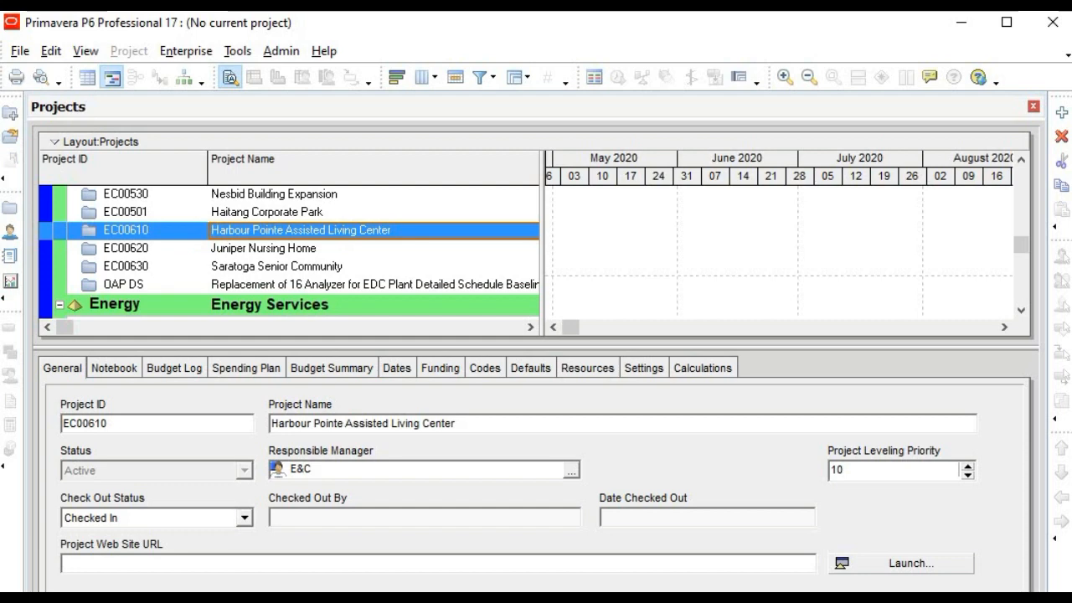
pyautogui.scroll(2, 289, 251)
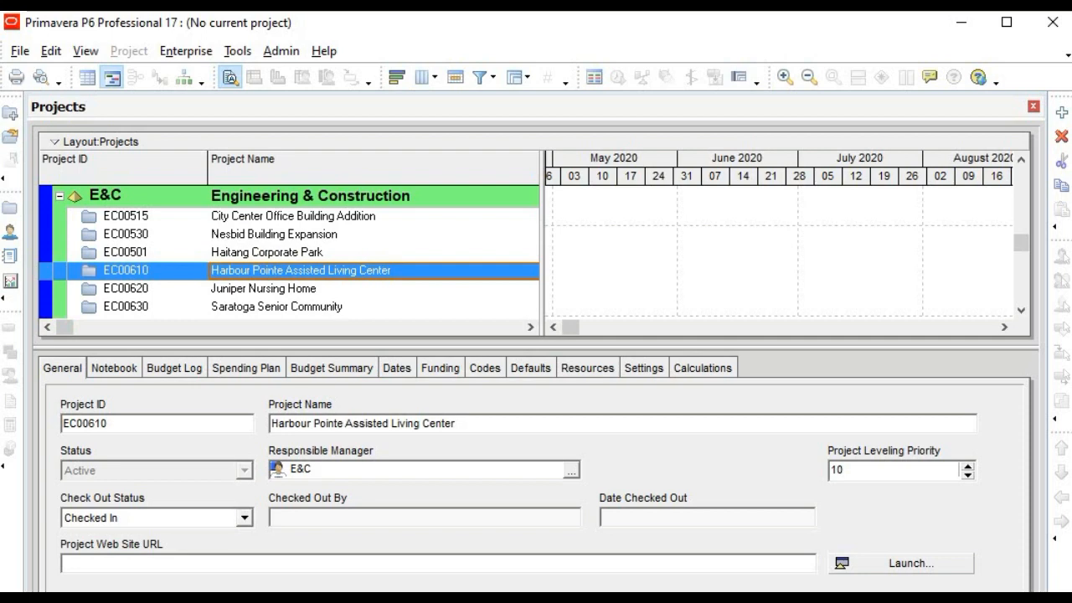
pyautogui.scroll(-3, 288, 251)
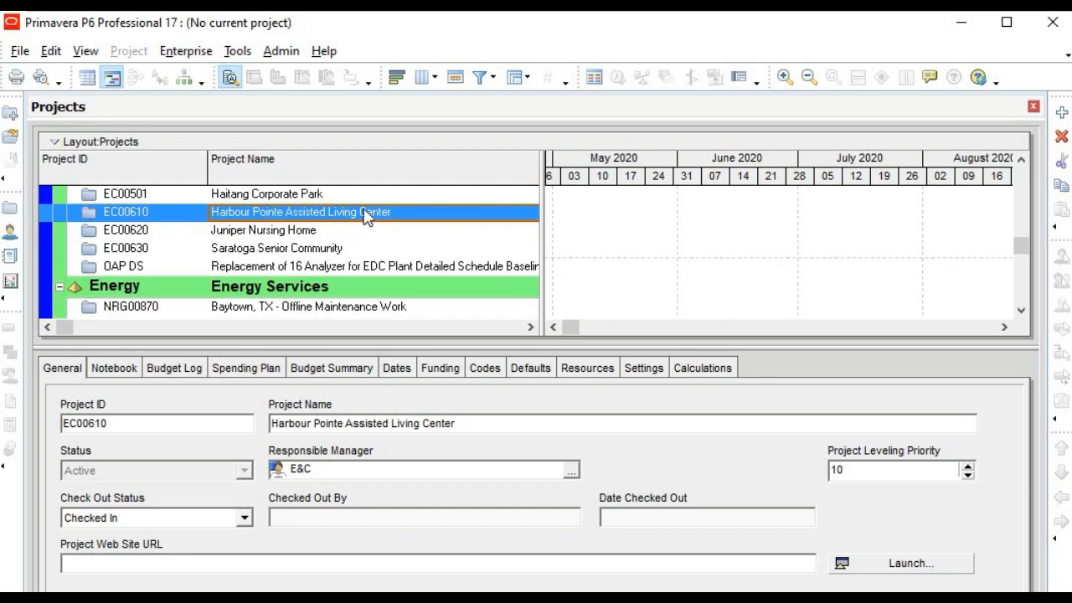
pyautogui.scroll(-1, 365, 215)
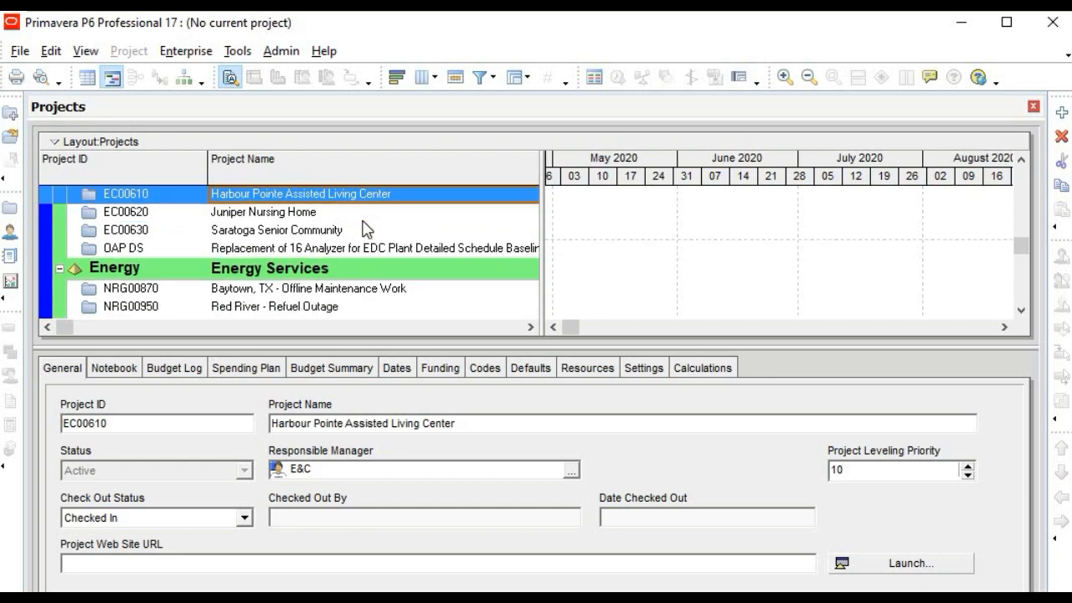
pyautogui.scroll(-3, 366, 228)
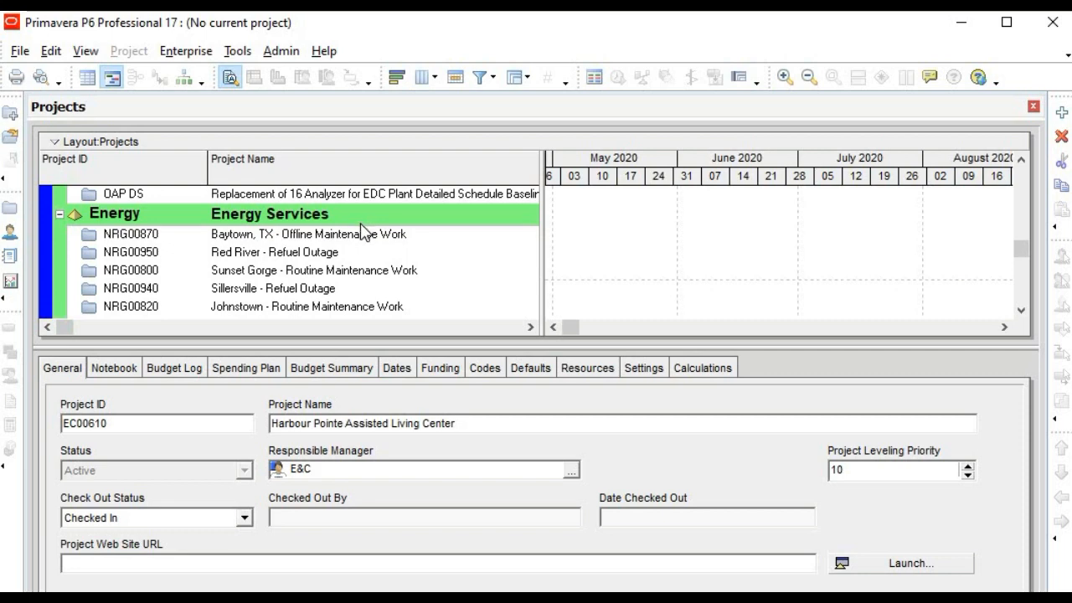
pyautogui.rightClick(340, 236)
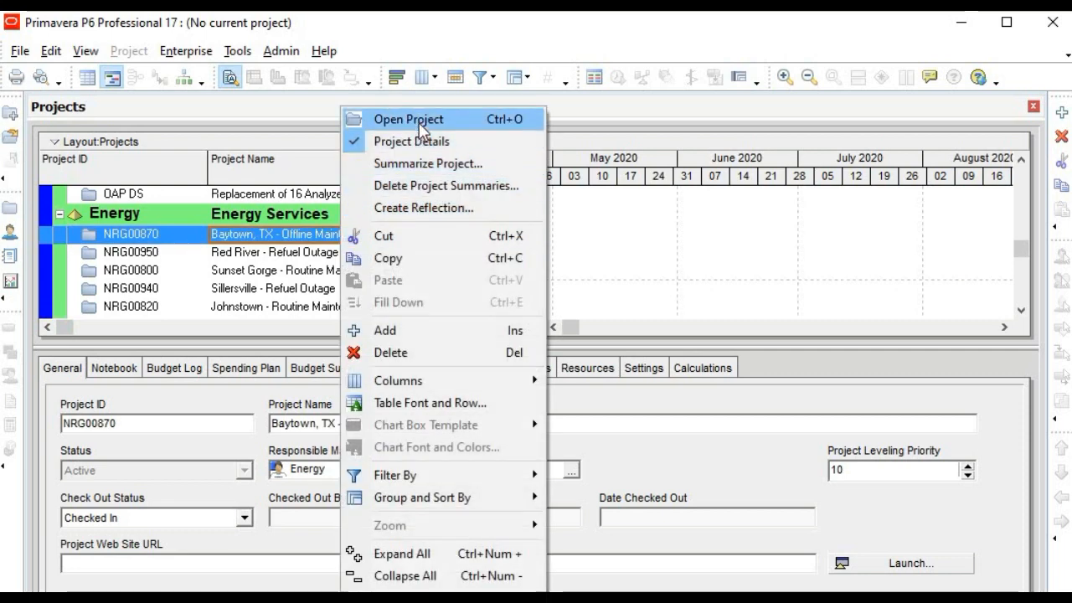
pyautogui.click(421, 124)
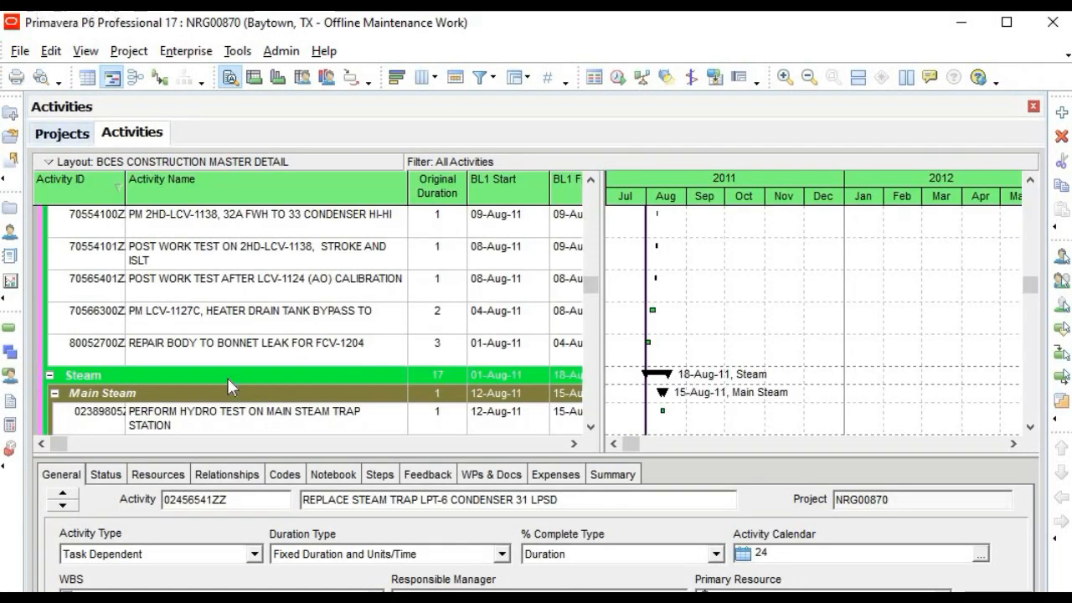
# Examine the Baytown project's activity list and its entry among the projects, including the first Plant Shutdown activities
pyautogui.scroll(-1, 240, 335)
pyautogui.scroll(3, 240, 335)
pyautogui.scroll(10, 239, 335)
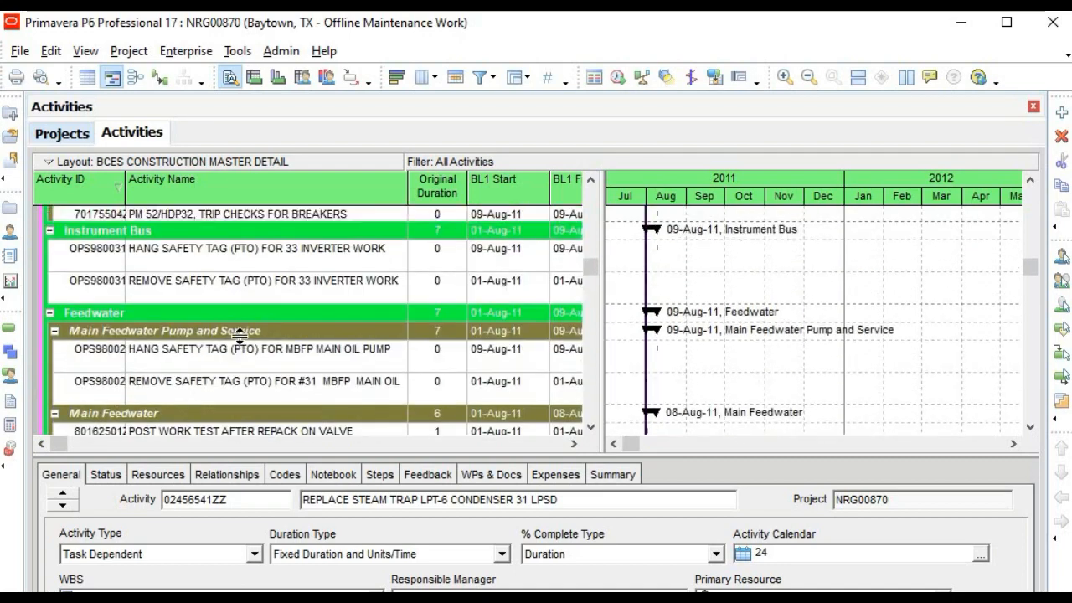
pyautogui.scroll(10, 240, 335)
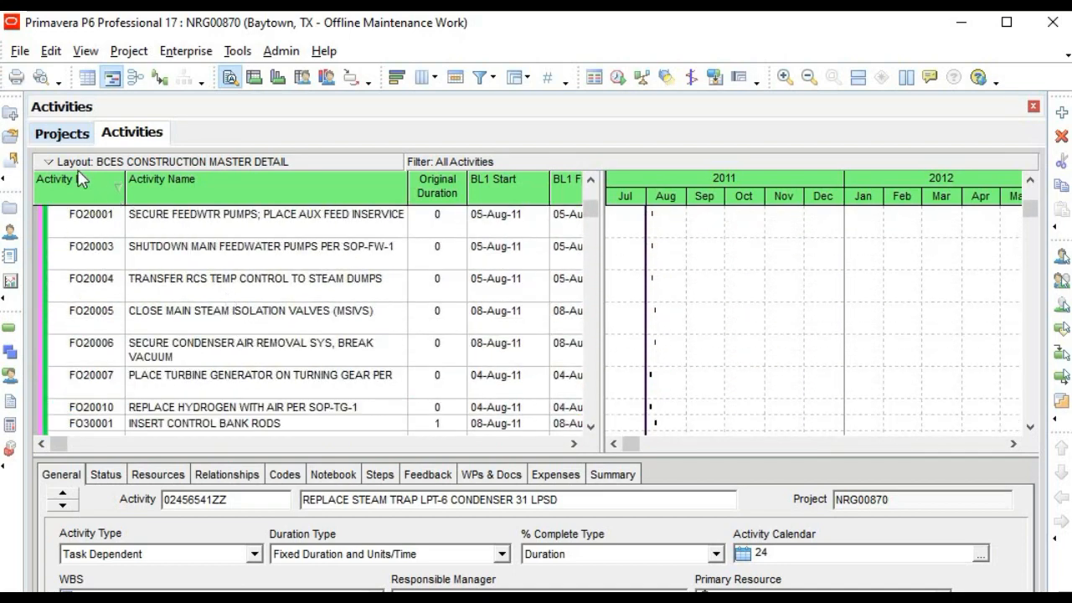
pyautogui.click(63, 135)
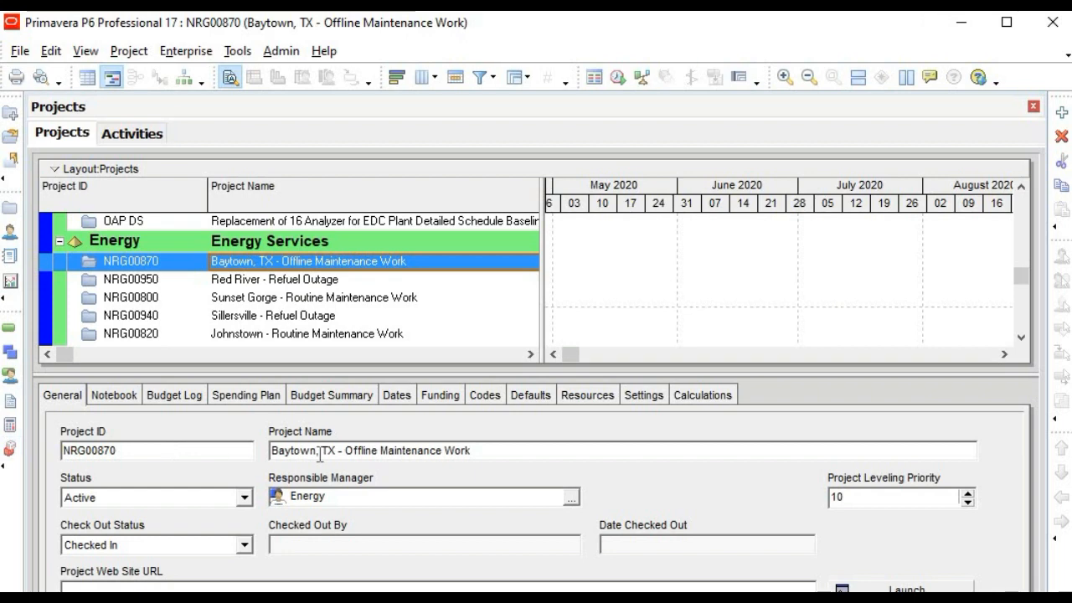
pyautogui.click(130, 135)
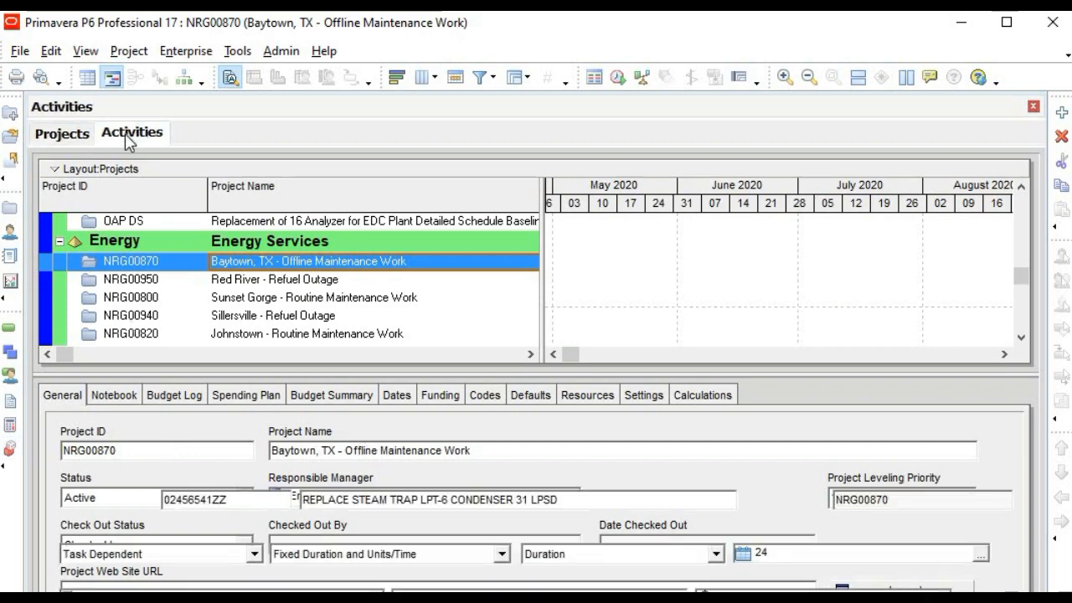
pyautogui.scroll(10, 99, 333)
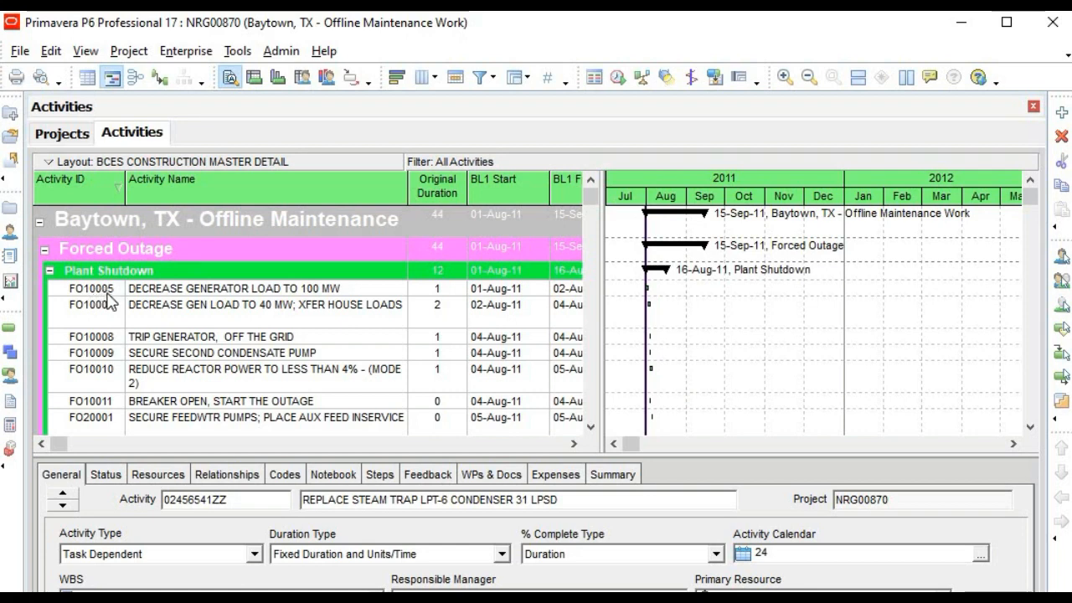
pyautogui.click(107, 293)
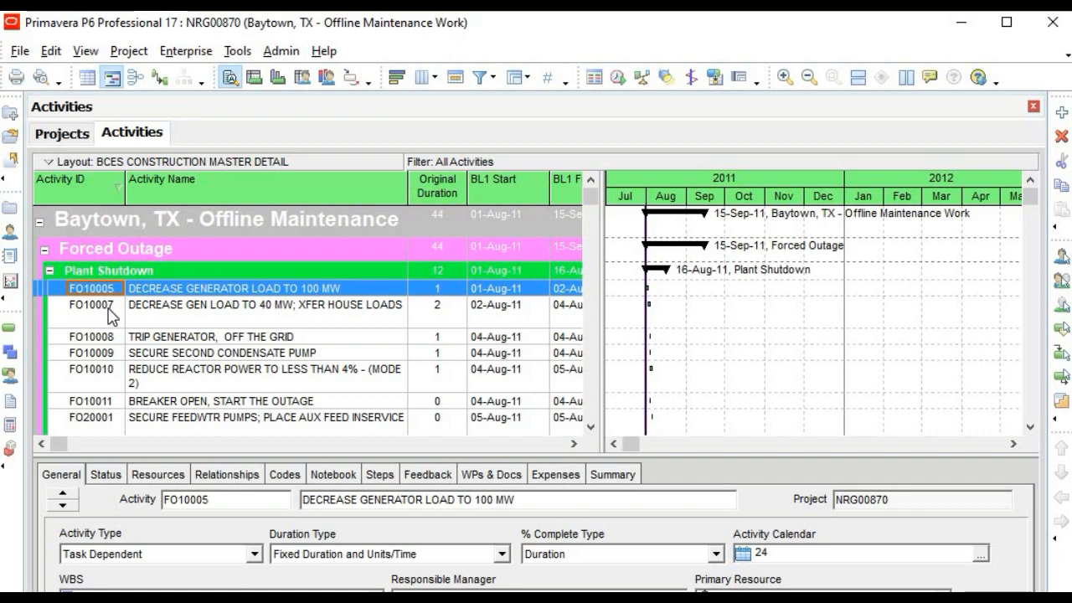
pyautogui.scroll(-7, 120, 297)
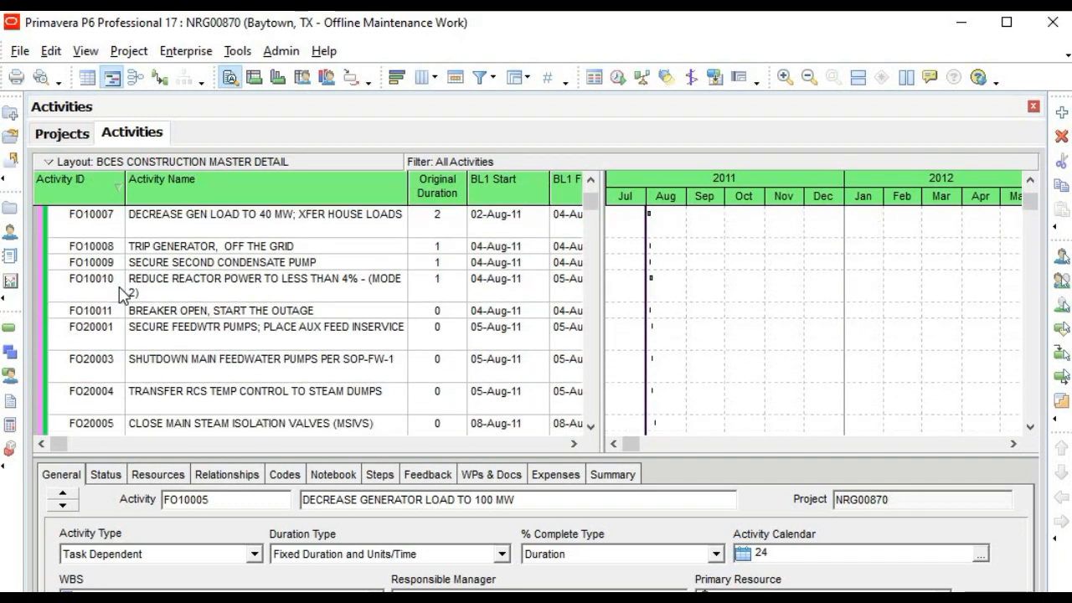
pyautogui.scroll(7, 120, 298)
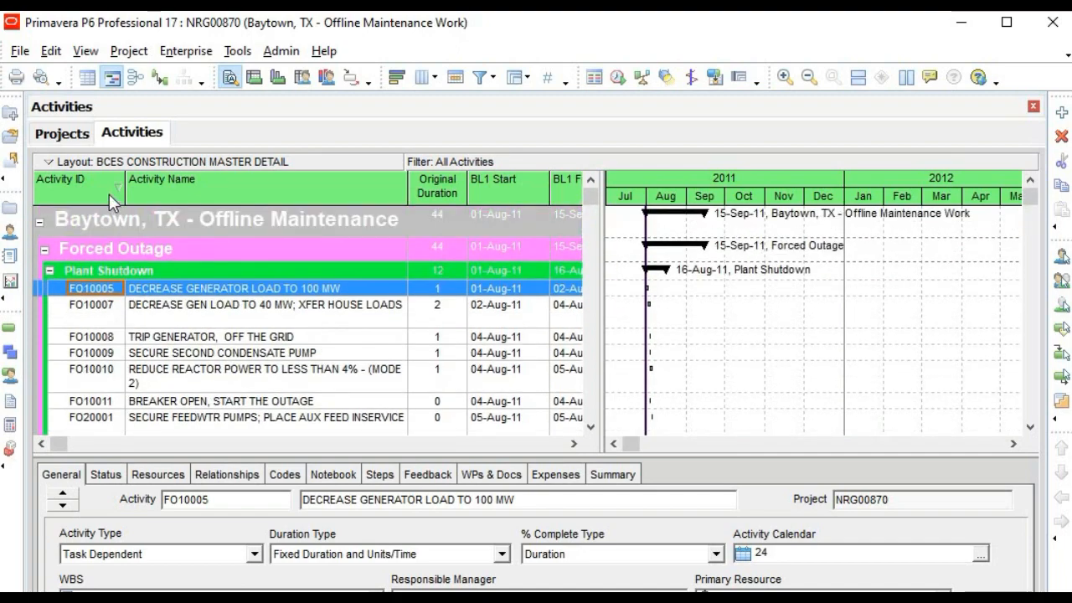
# Sort the Baytown activities by Activity ID in descending order
pyautogui.click(109, 193)
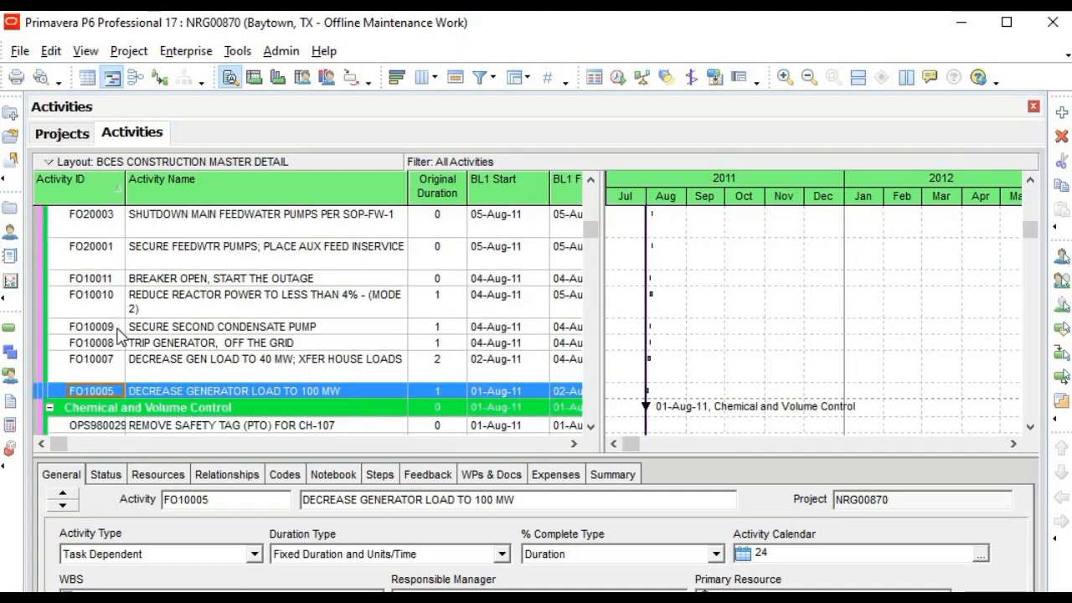
pyautogui.scroll(6, 117, 330)
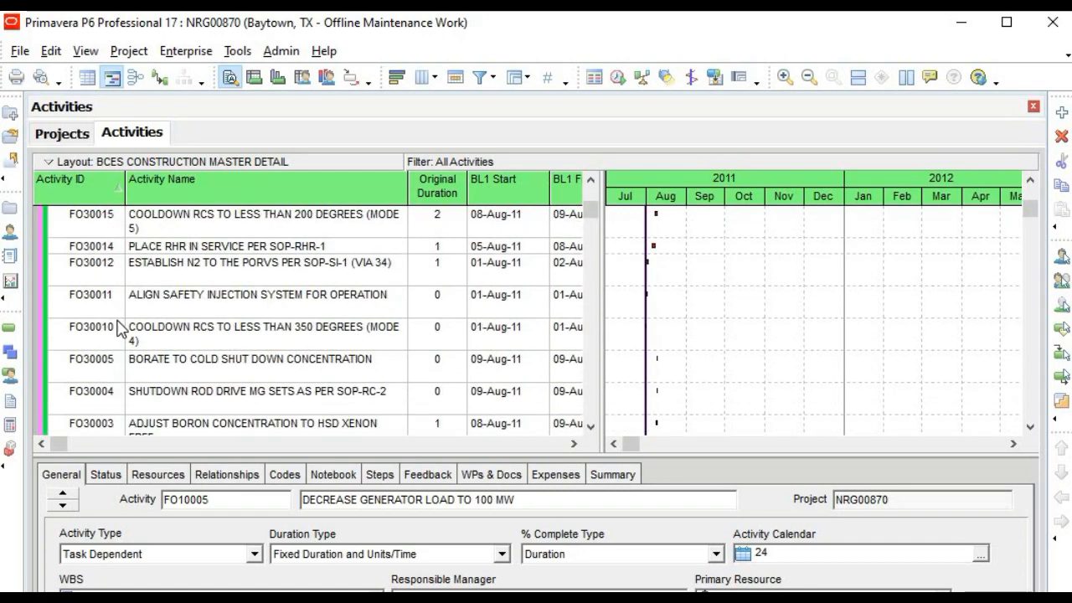
pyautogui.scroll(5, 116, 323)
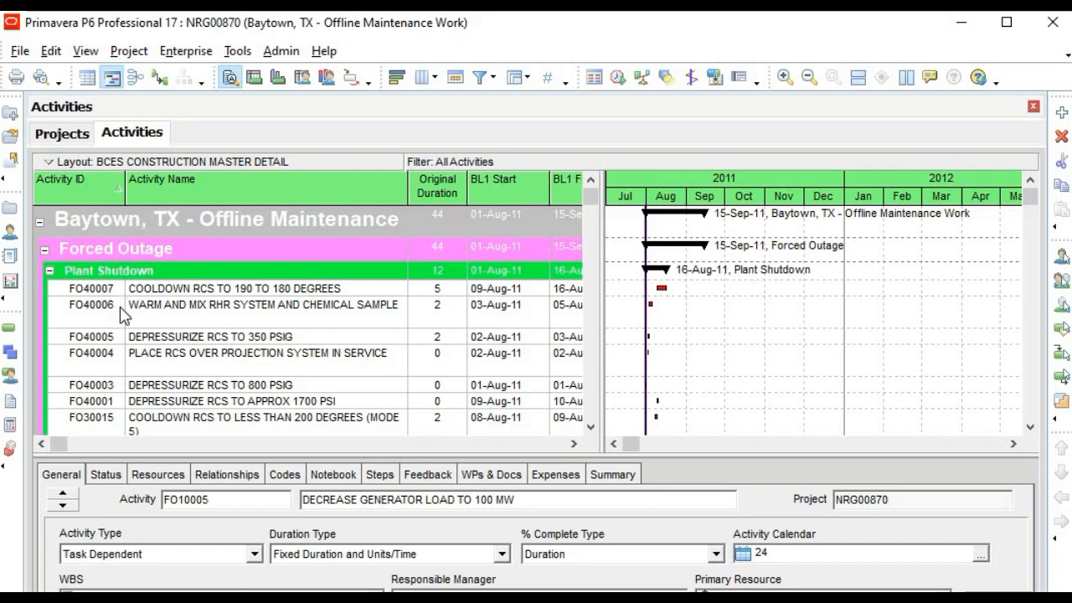
# Sort the activities by Activity Name, first in descending and finally in ascending order, and check the list
pyautogui.click(223, 191)
pyautogui.click(223, 190)
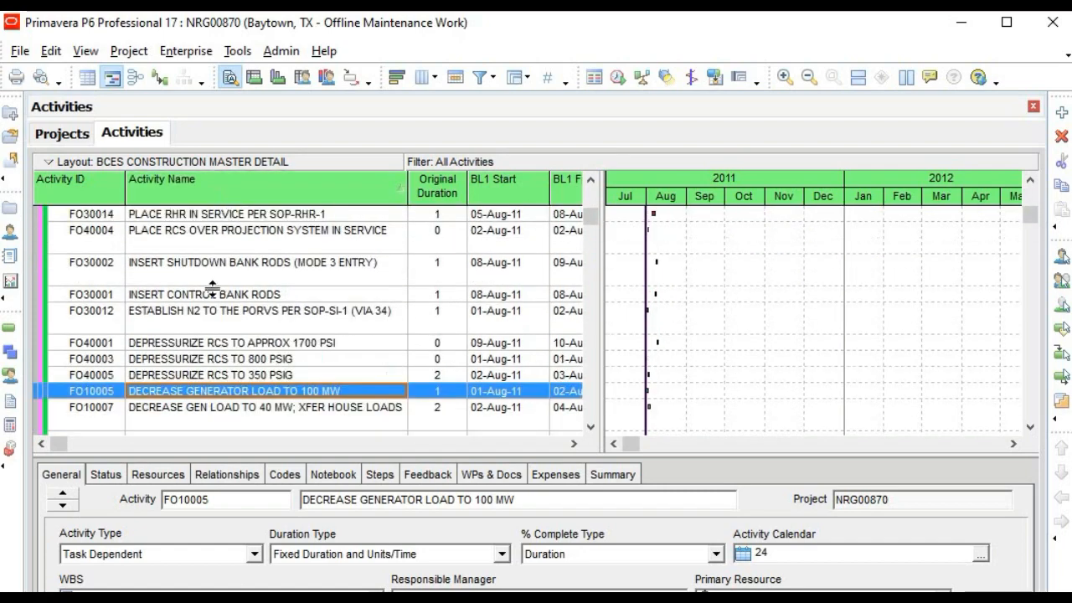
pyautogui.scroll(5, 117, 332)
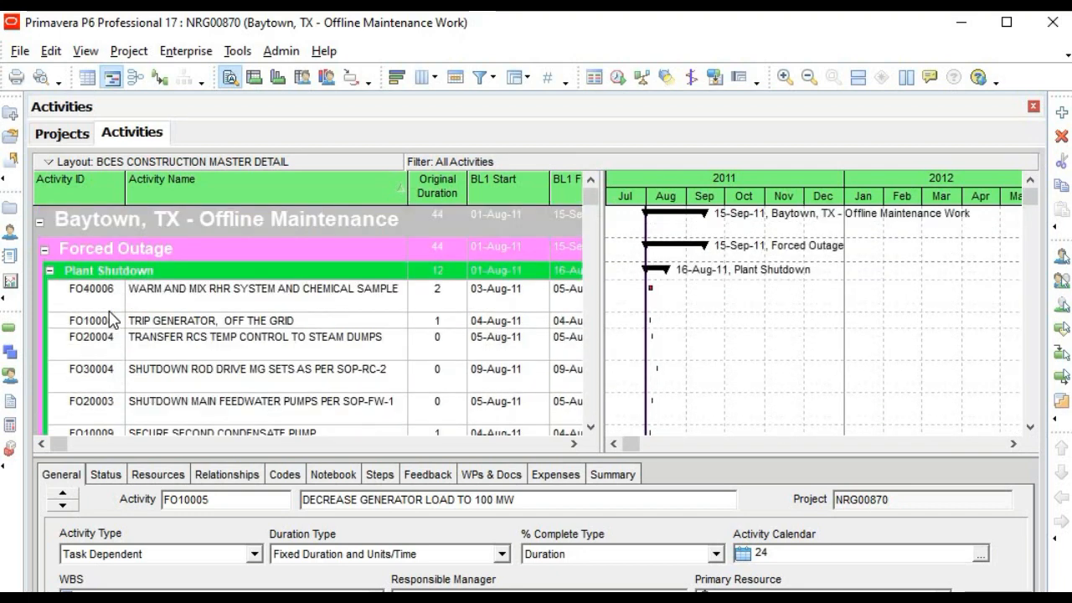
pyautogui.click(231, 189)
pyautogui.scroll(3, 156, 310)
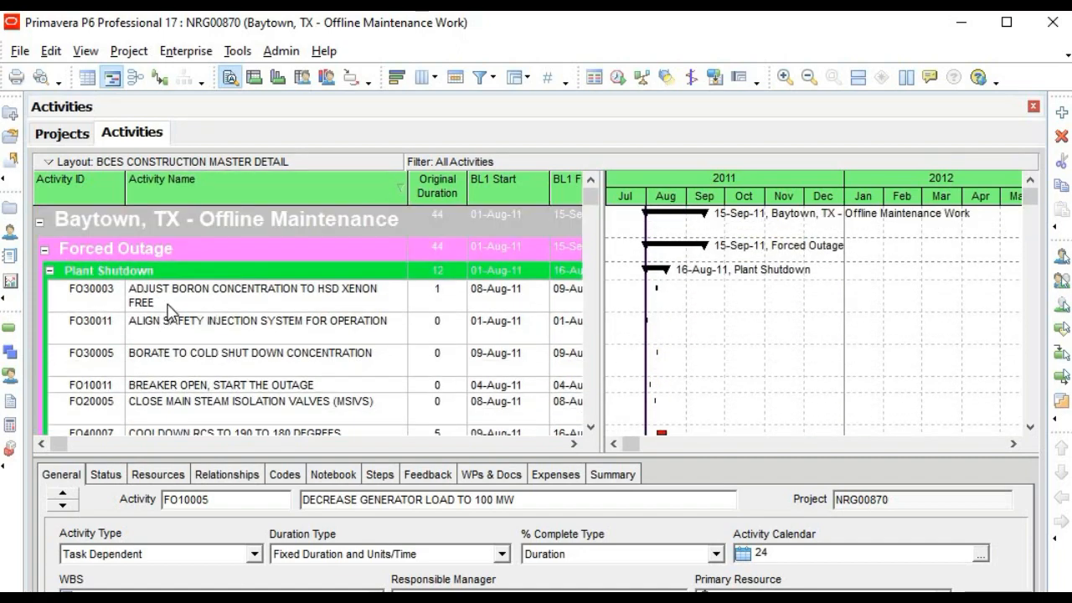
pyautogui.scroll(-3, 161, 361)
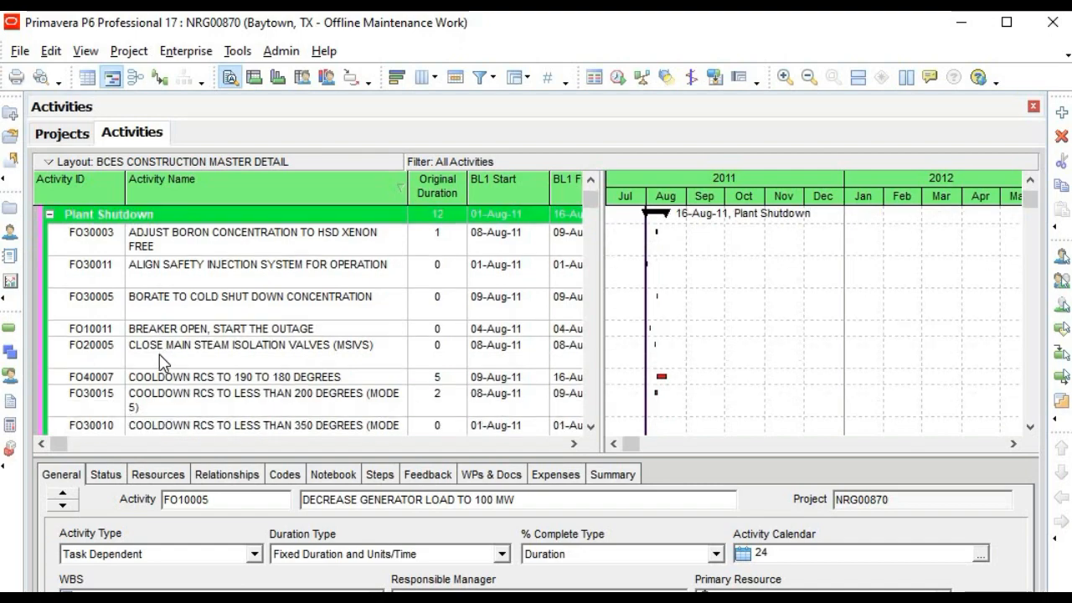
pyautogui.scroll(-2, 161, 362)
pyautogui.scroll(5, 163, 351)
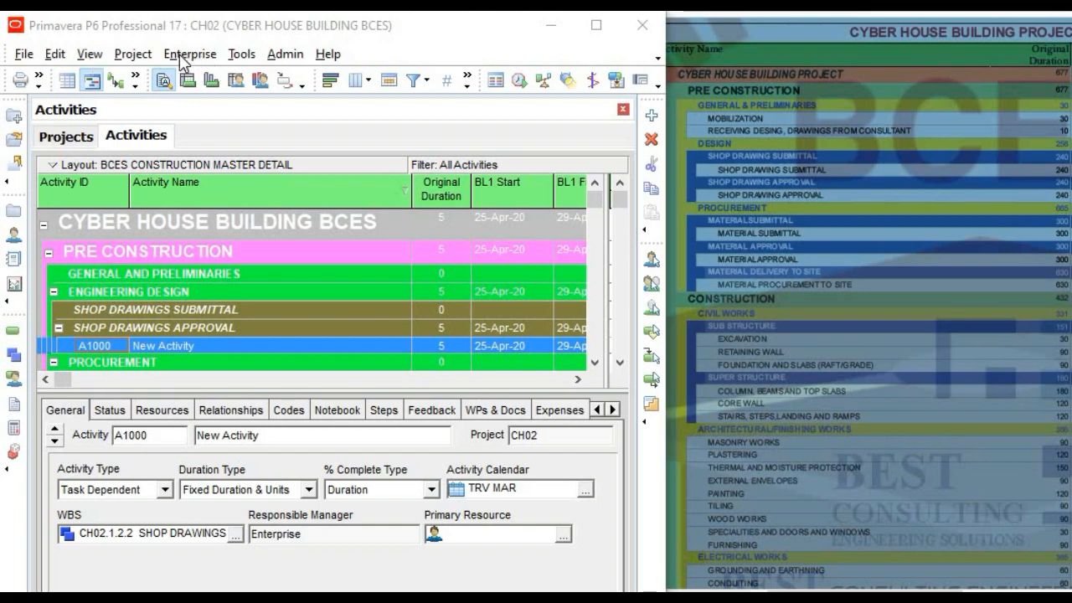
# Show the activities of the CYBER HOUSE BUILDING BCES project and add another activity under SHOP DRAWINGS APPROVAL
pyautogui.click(133, 53)
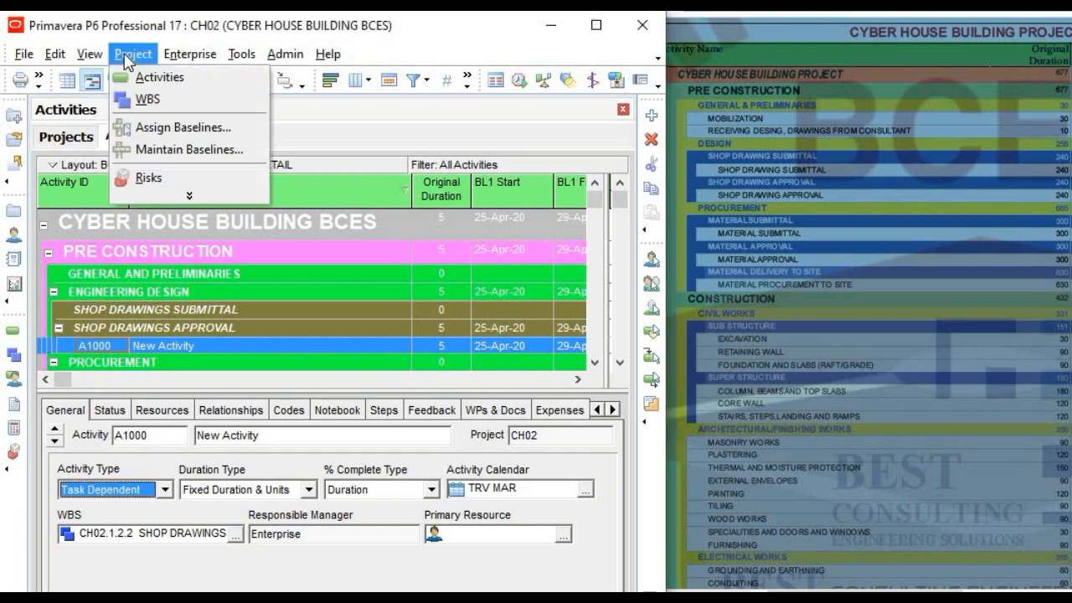
pyautogui.click(148, 86)
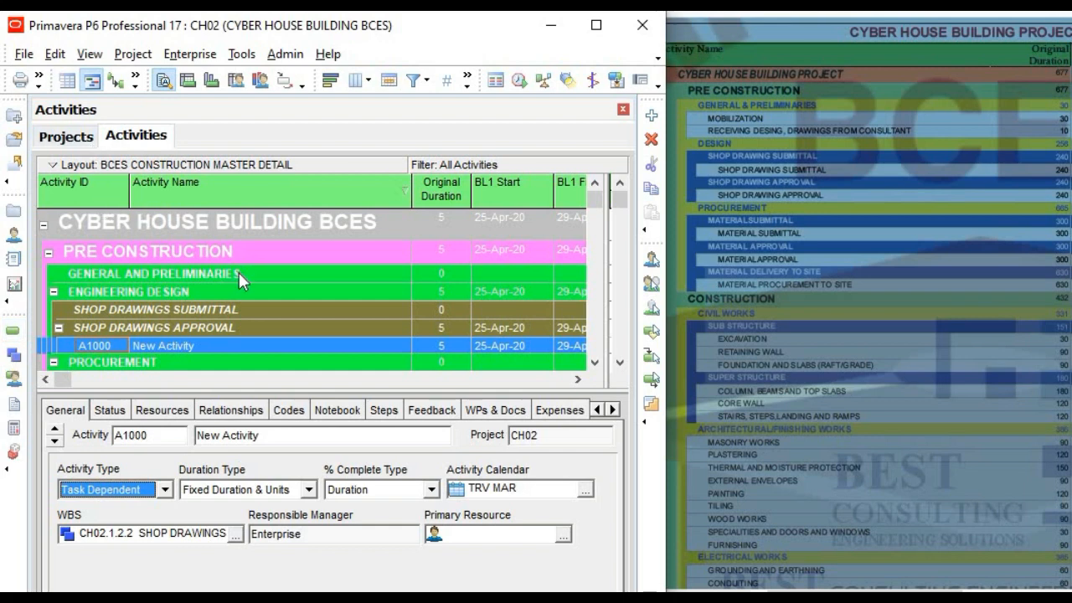
pyautogui.click(652, 119)
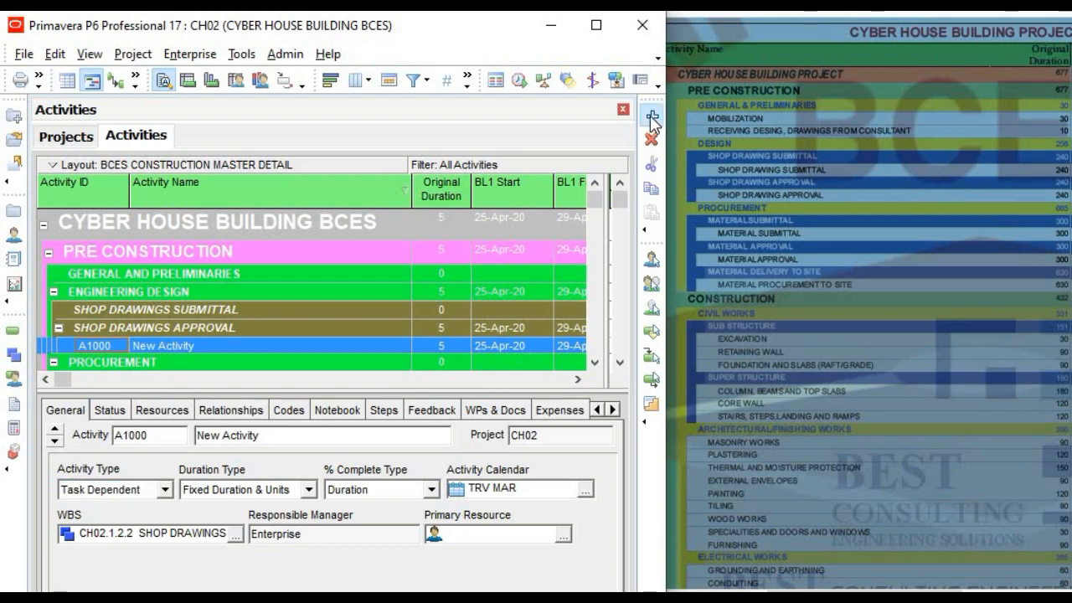
pyautogui.click(652, 120)
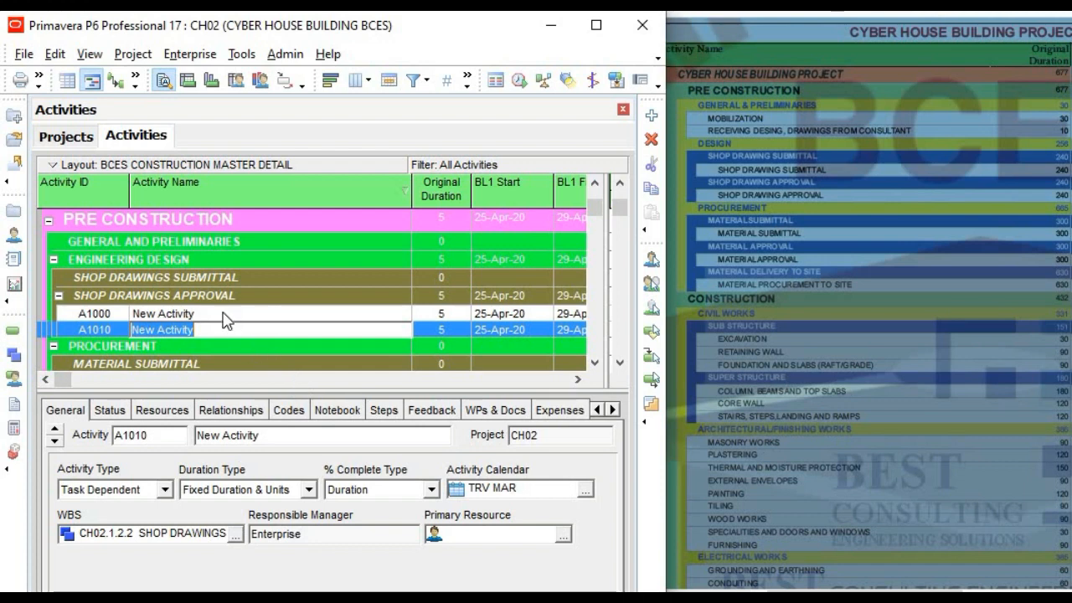
# Add an activity named MOBILIZATION under the GENERAL AND PRELIMINARIES WBS element
pyautogui.click(231, 242)
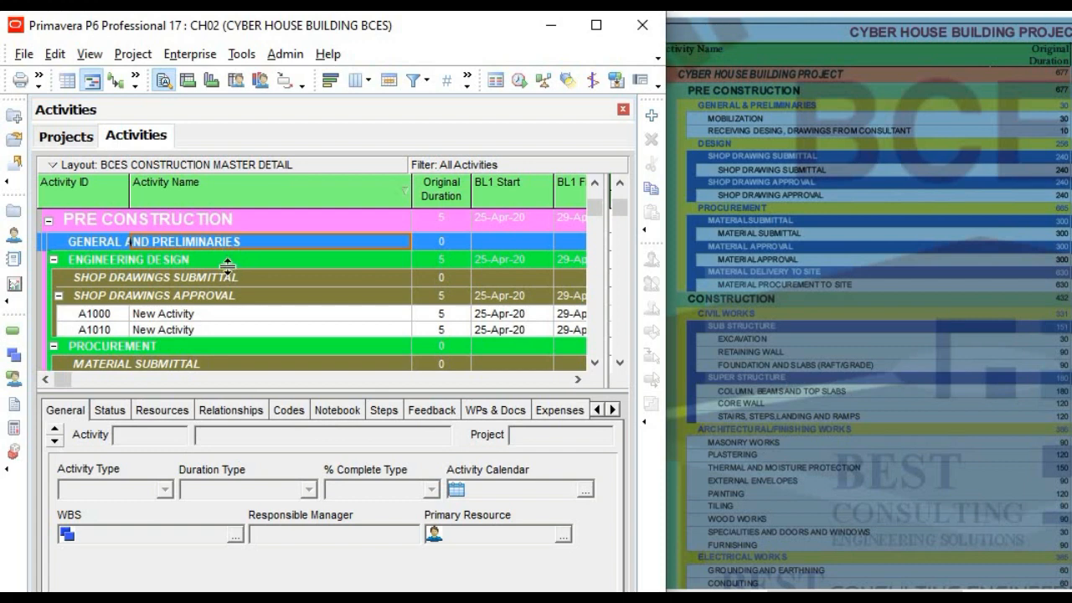
pyautogui.scroll(1, 232, 277)
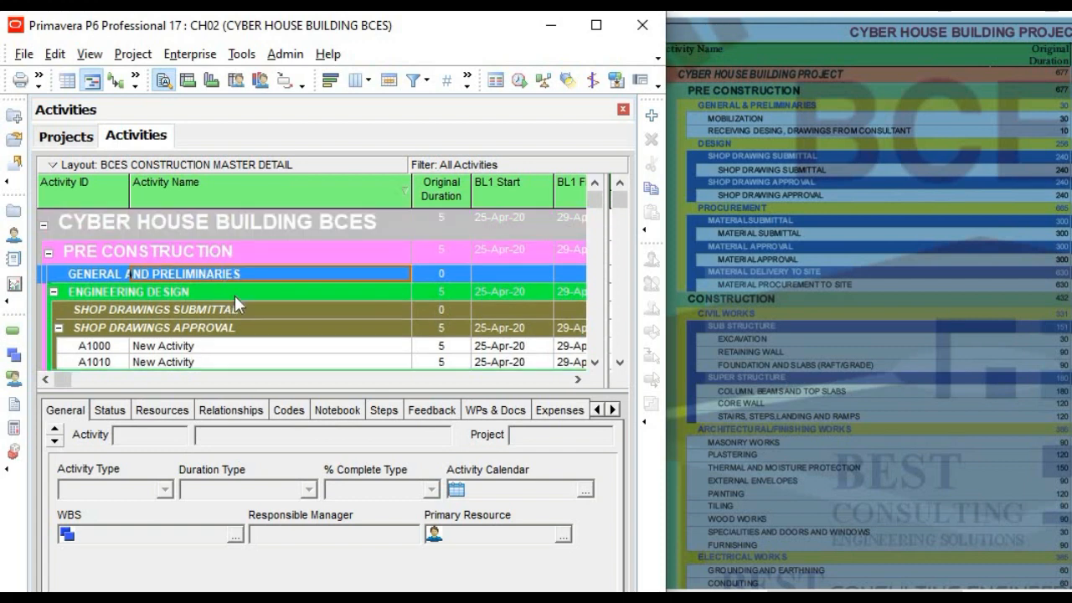
pyautogui.click(652, 115)
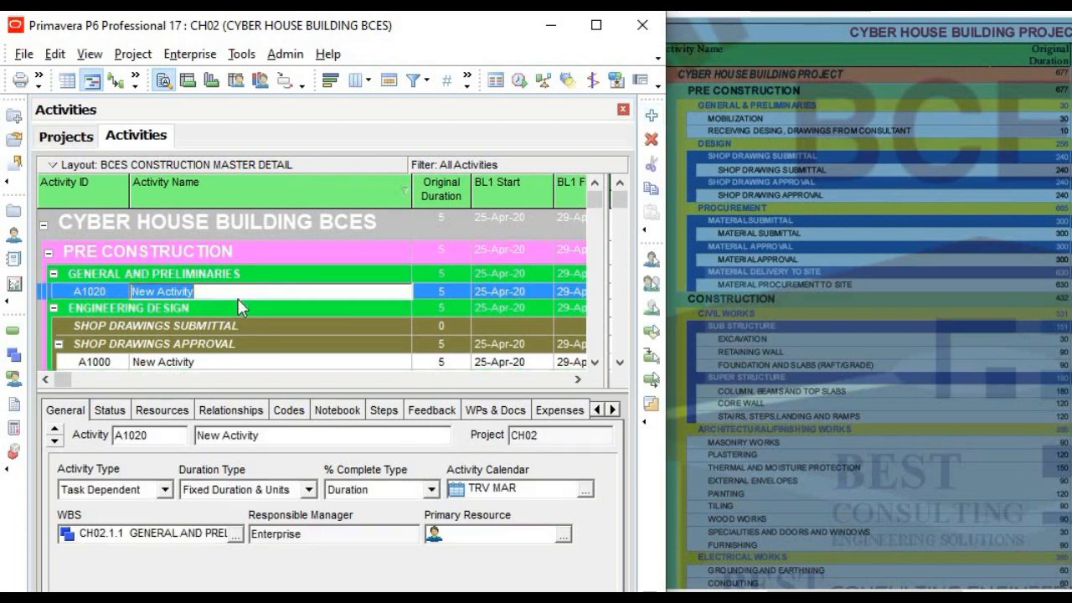
pyautogui.write('M')
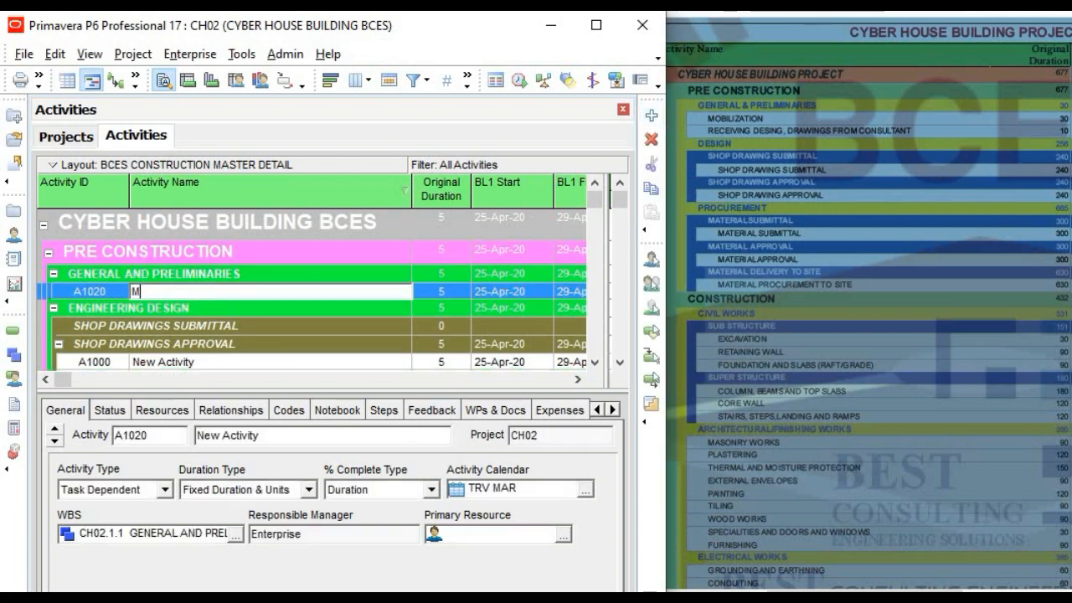
pyautogui.write('OB')
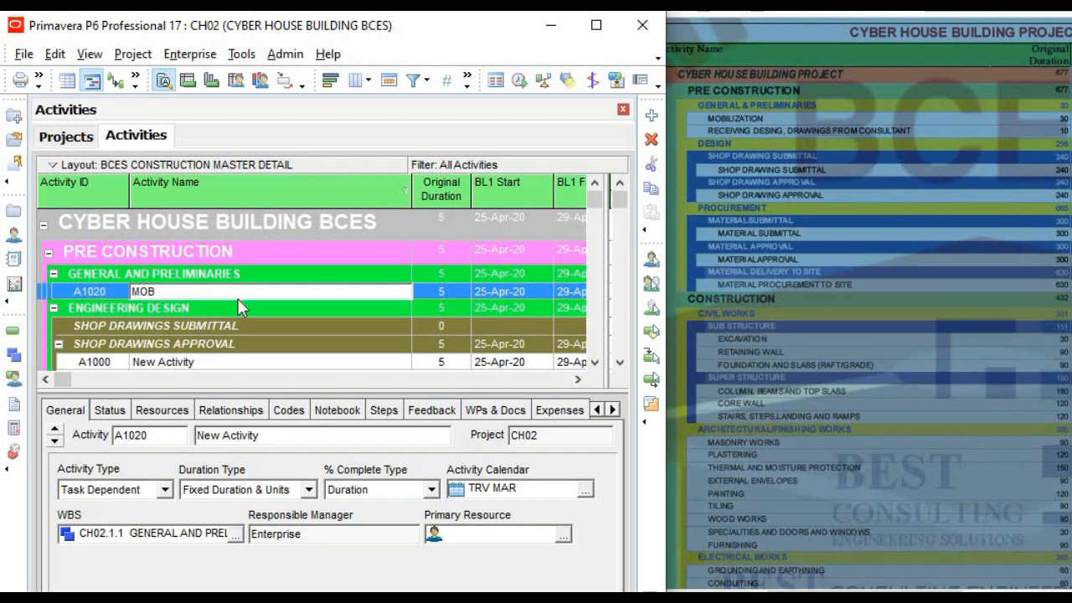
pyautogui.write('ILIZATION')
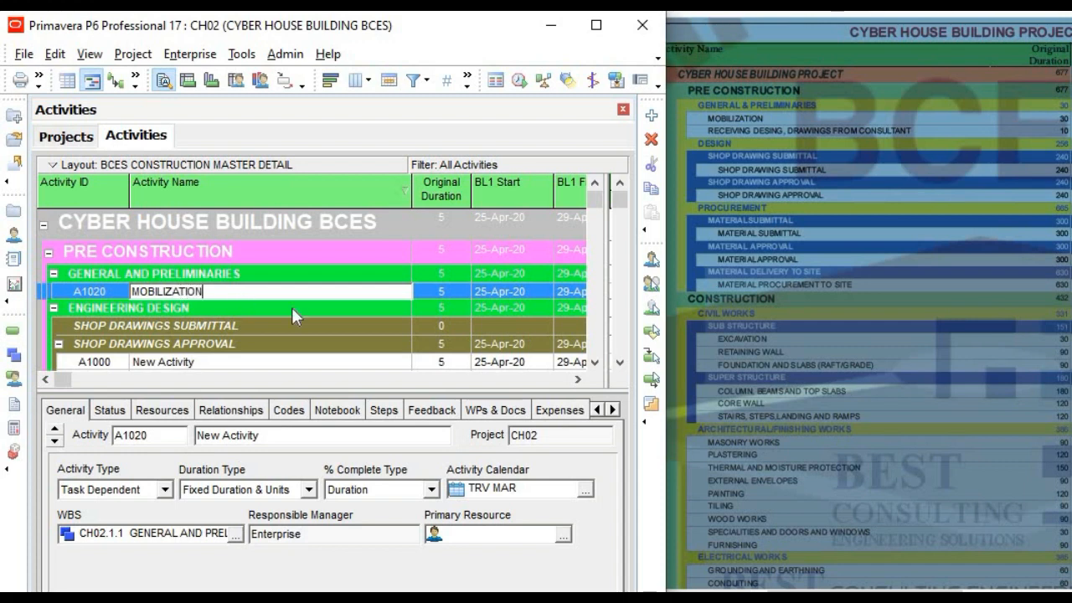
# Set the original duration of the MOBILIZATION activity to 30
pyautogui.click(446, 290)
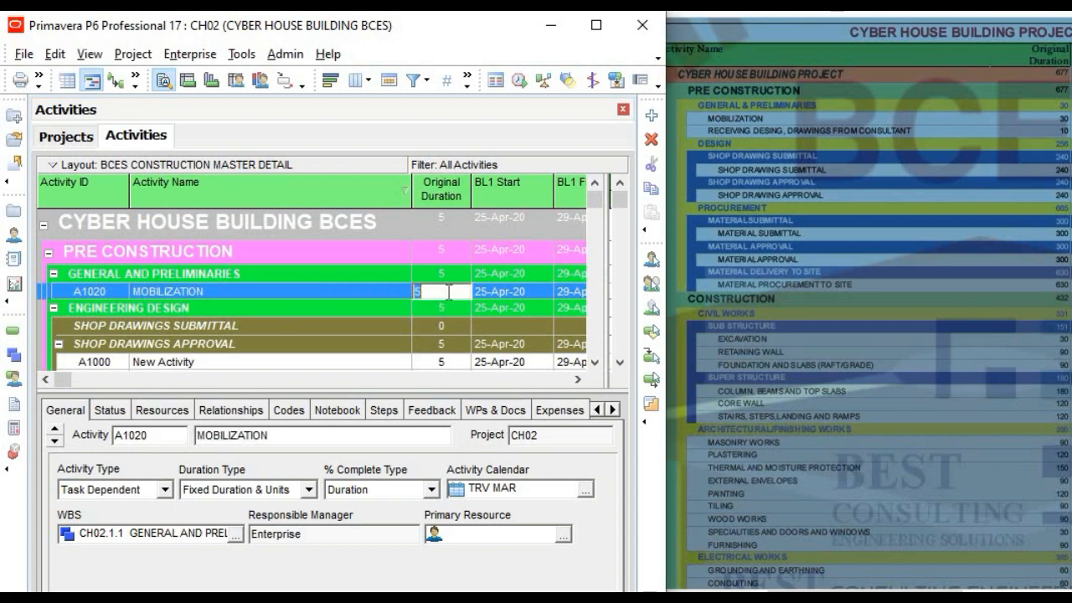
pyautogui.write('30')
pyautogui.press('Return')
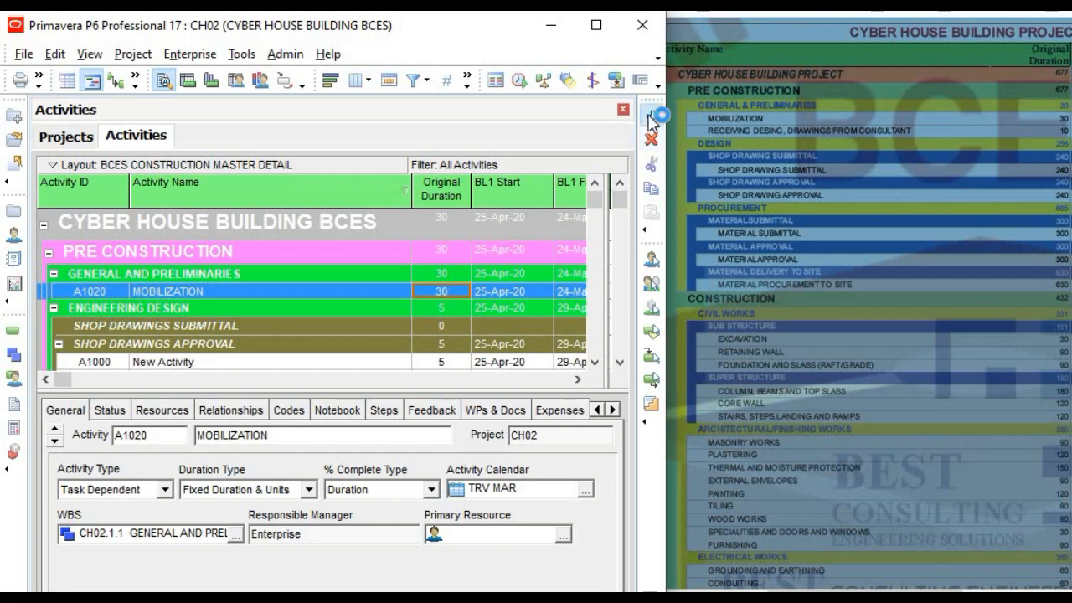
# Add an activity under GENERAL AND PRELIMINARIES named RECEIVING DESING, DRAWINGS FROM CONSULTANT, copying the name from the reference PDF
pyautogui.click(884, 126)
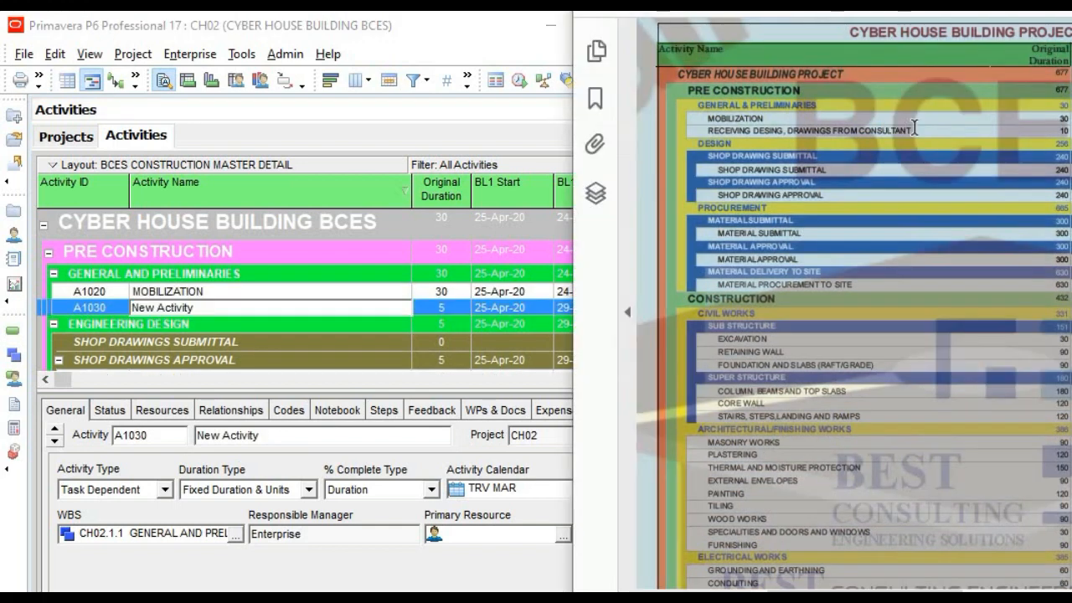
pyautogui.moveTo(912, 131); pyautogui.dragTo(707, 131)
pyautogui.hotkey('ctrl', 'c')
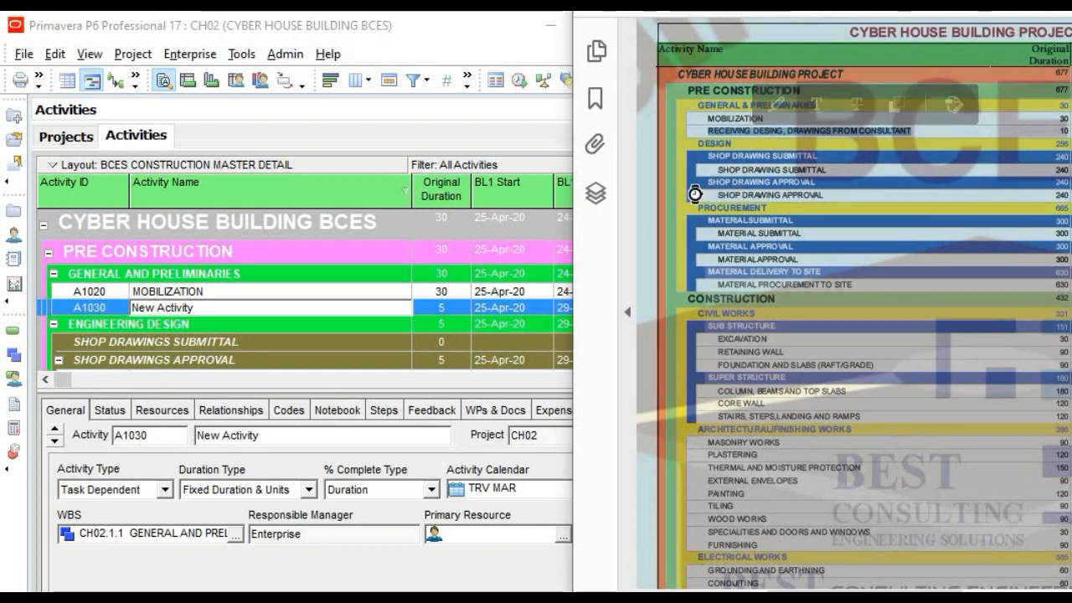
pyautogui.click(140, 308)
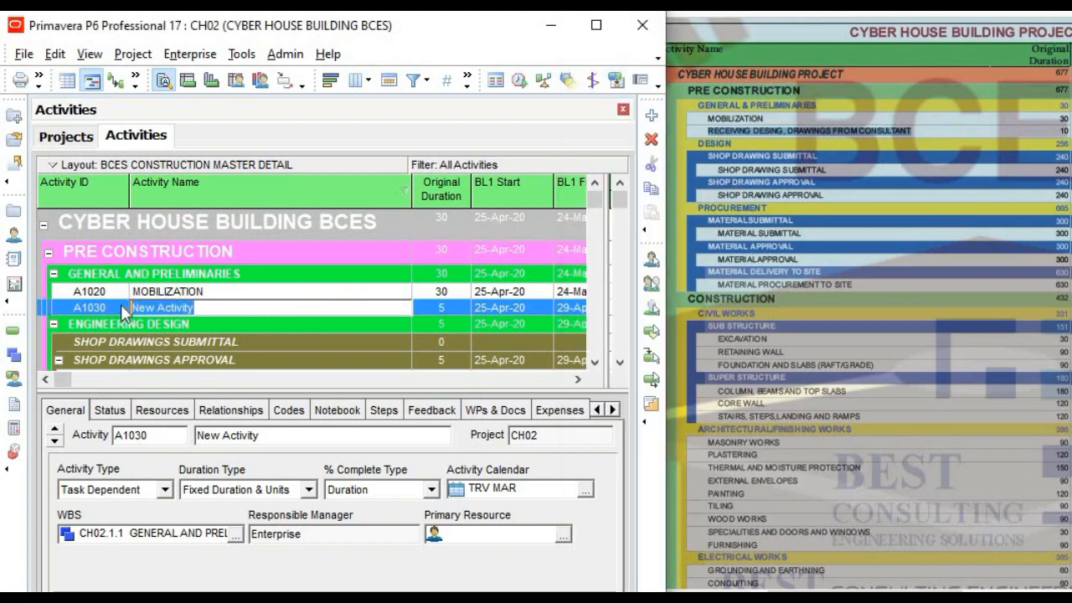
pyautogui.hotkey('ctrl', 'v')
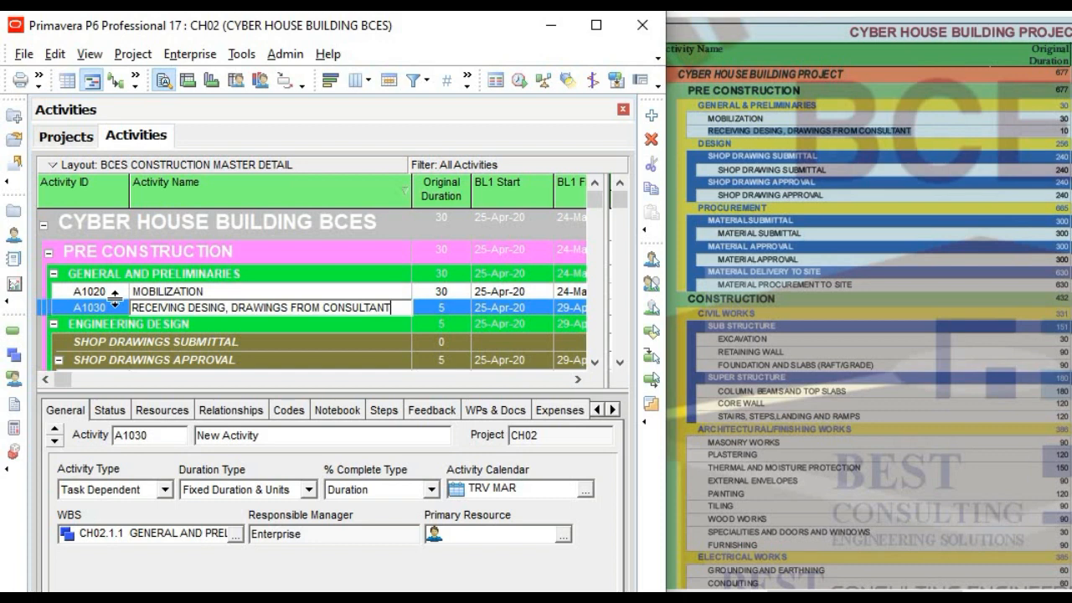
# Set the original duration of the RECEIVING DESING, DRAWINGS FROM CONSULTANT activity to 10
pyautogui.click(459, 307)
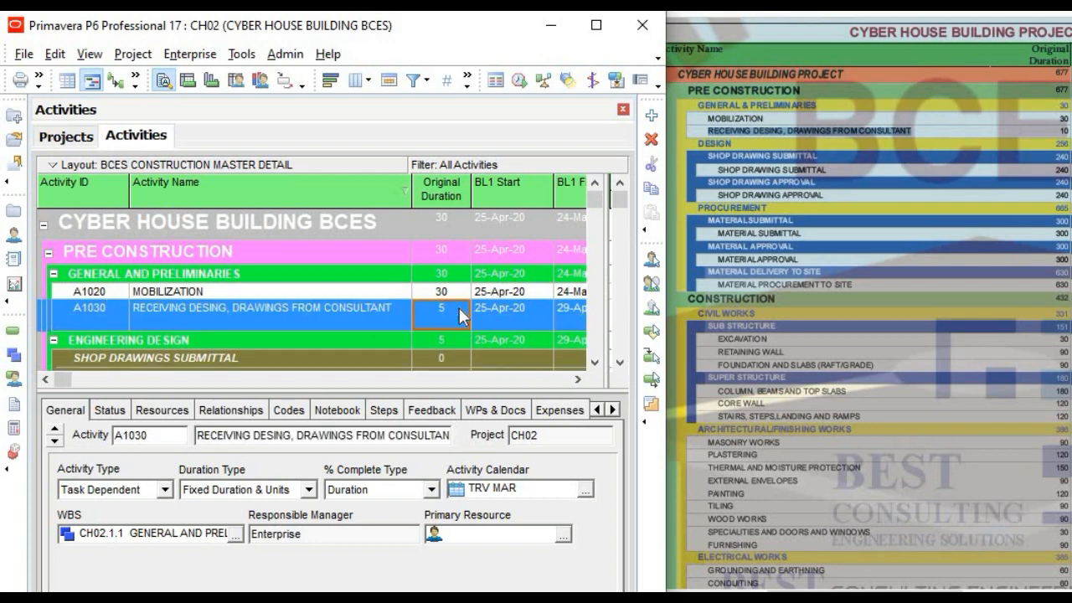
pyautogui.click(459, 308)
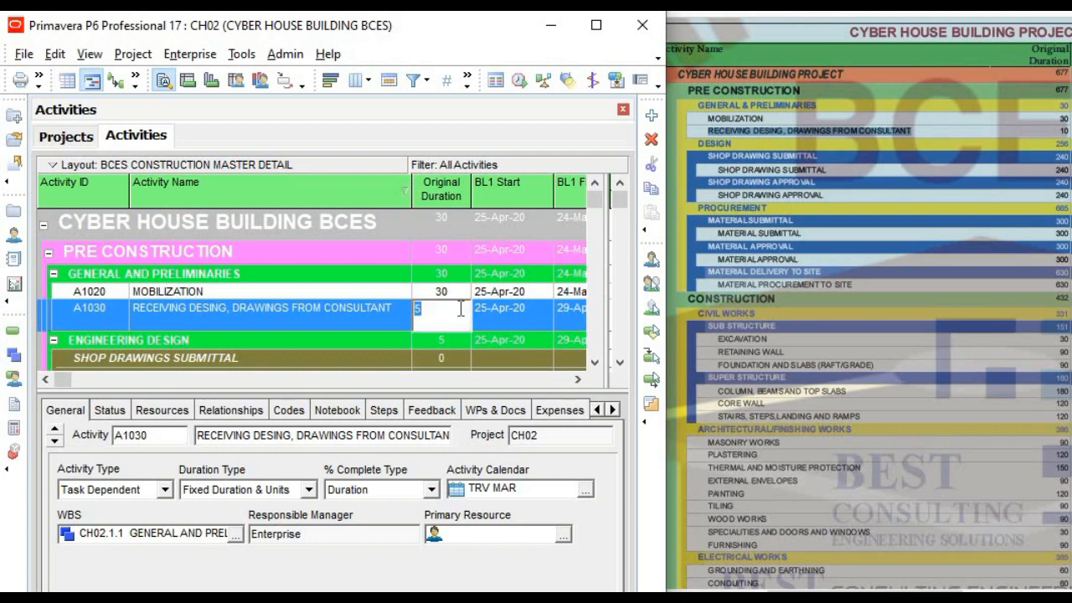
pyautogui.write('10')
pyautogui.press('Return')
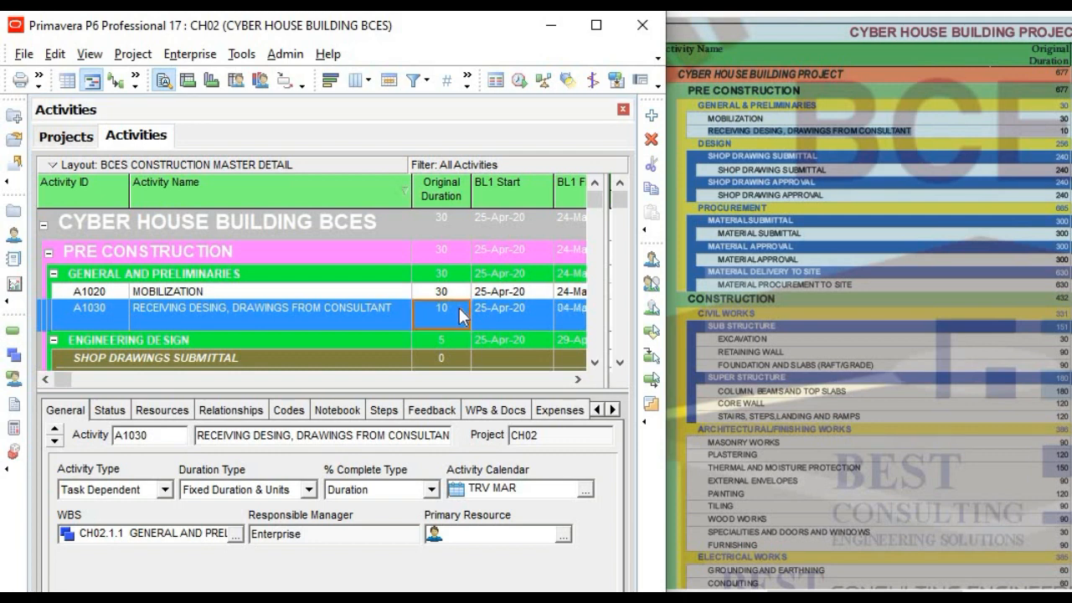
# Add another activity under GENERAL AND PRELIMINARIES with the same name, RECEIVING DESING, DRAWINGS FROM CONSULTANT
pyautogui.scroll(-2, 456, 308)
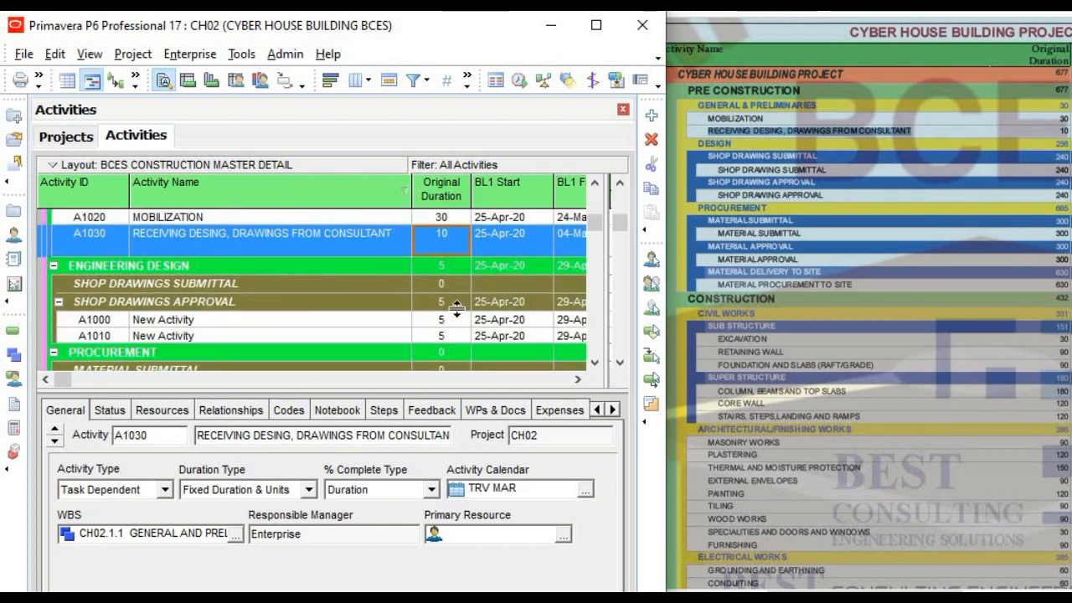
pyautogui.scroll(1, 398, 293)
pyautogui.scroll(1, 400, 293)
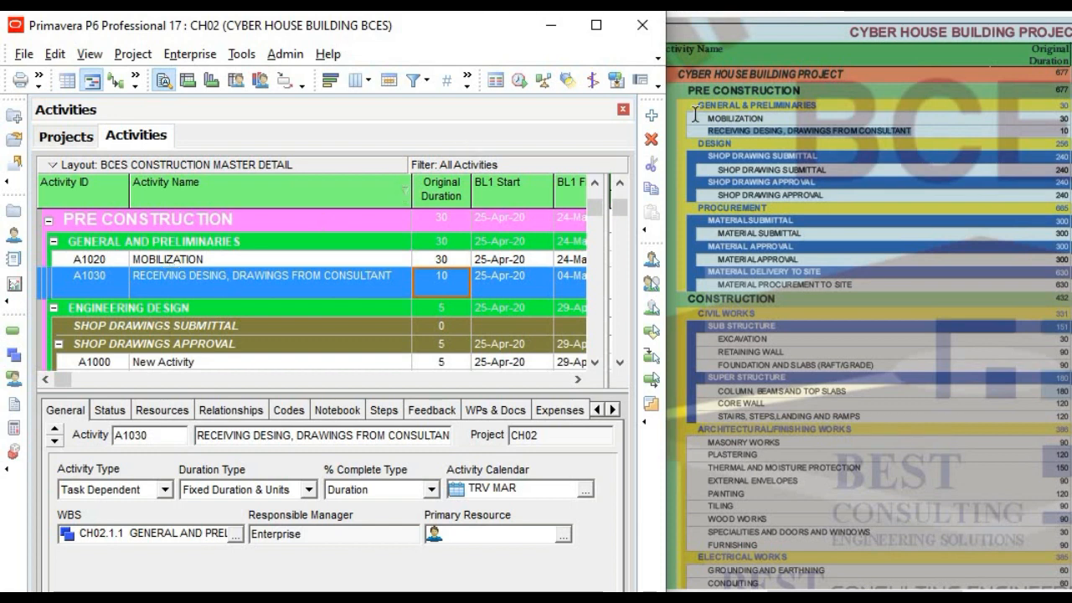
pyautogui.click(652, 117)
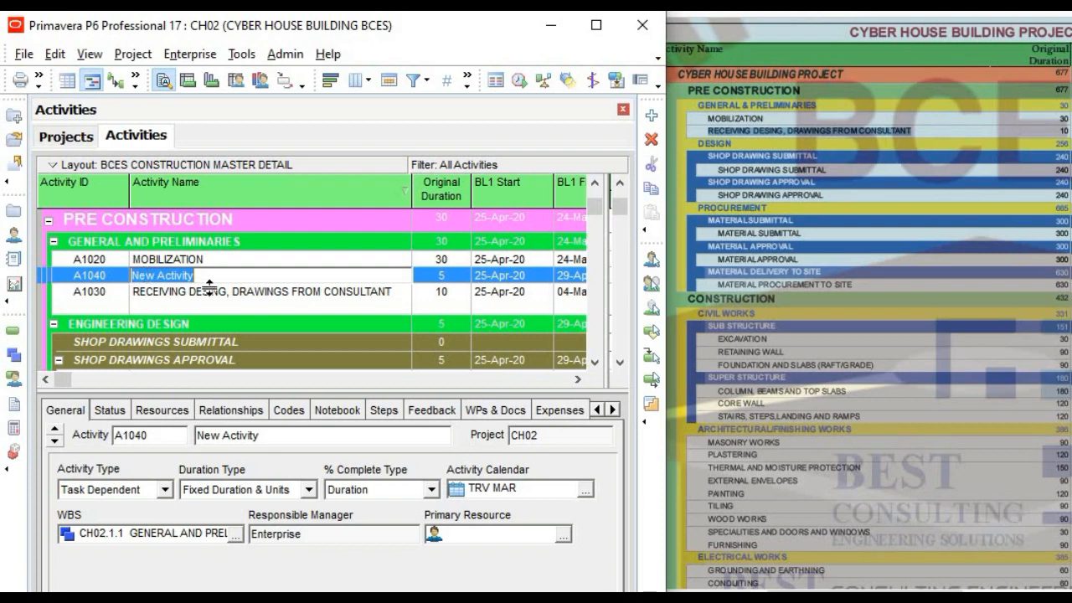
pyautogui.hotkey('ctrl', 'v')
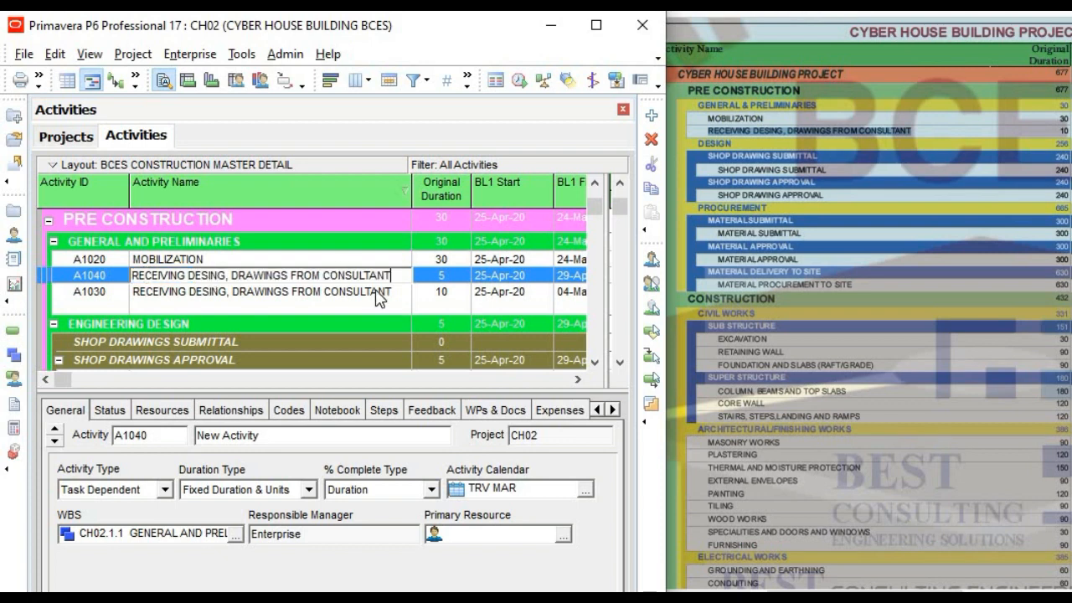
pyautogui.click(339, 263)
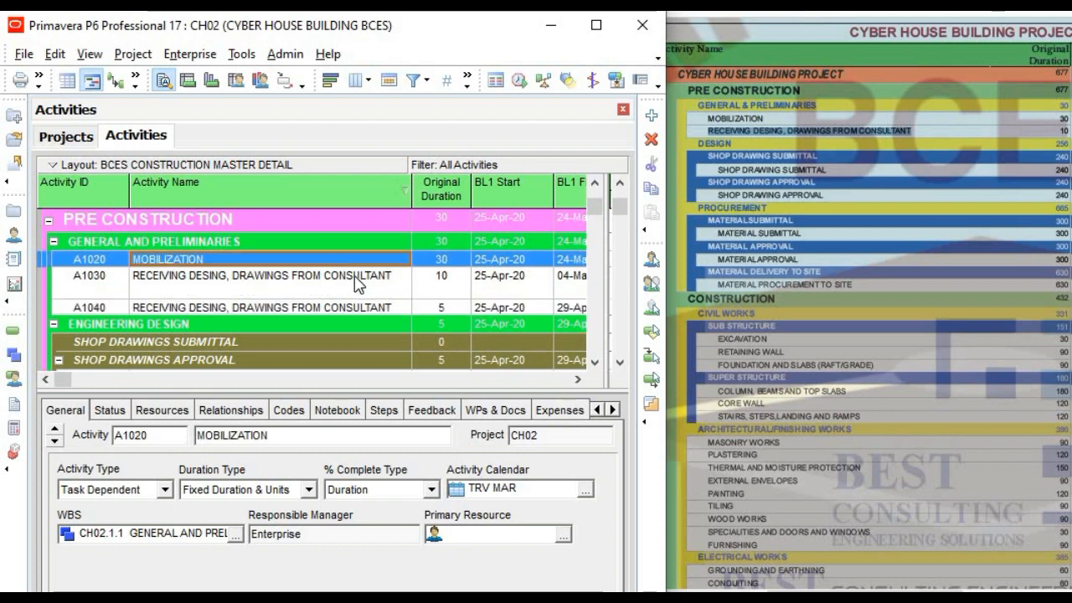
# Delete the duplicate RECEIVING DESING, DRAWINGS FROM CONSULTANT activity with ID A1040
pyautogui.click(356, 276)
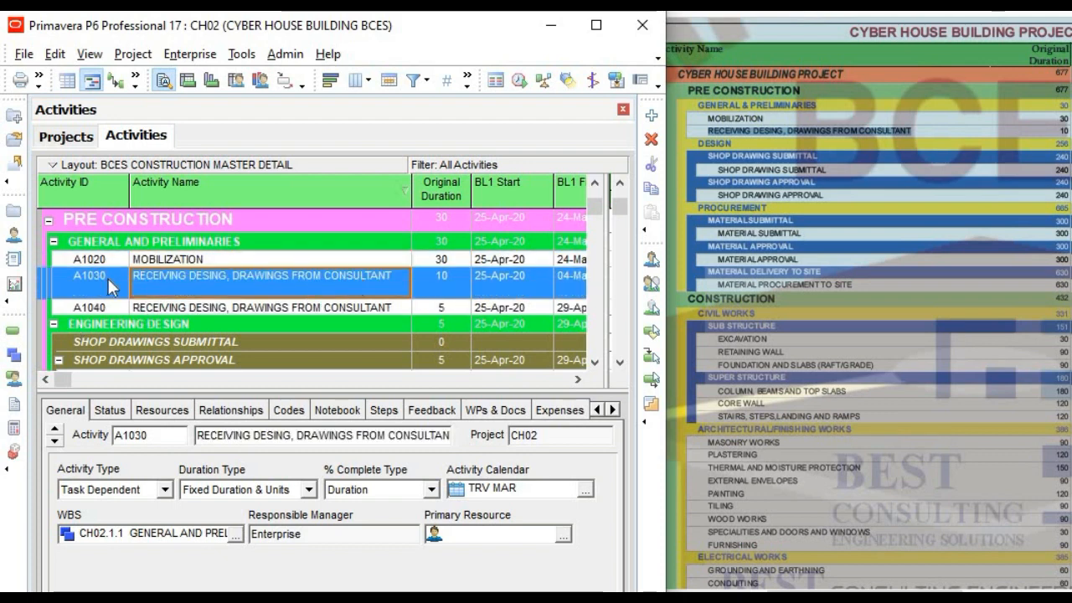
pyautogui.click(361, 308)
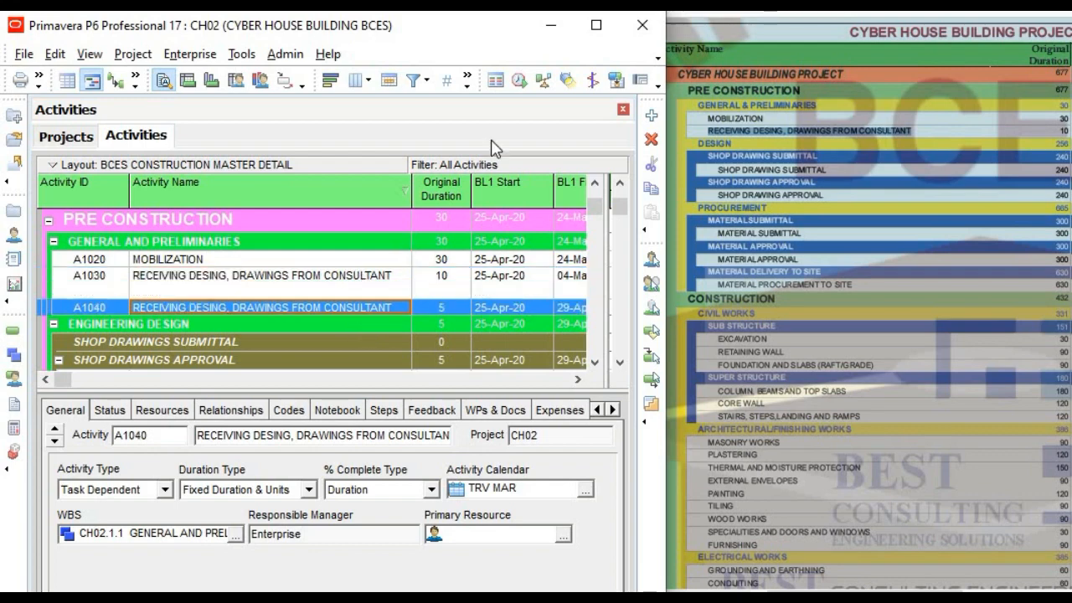
pyautogui.click(649, 143)
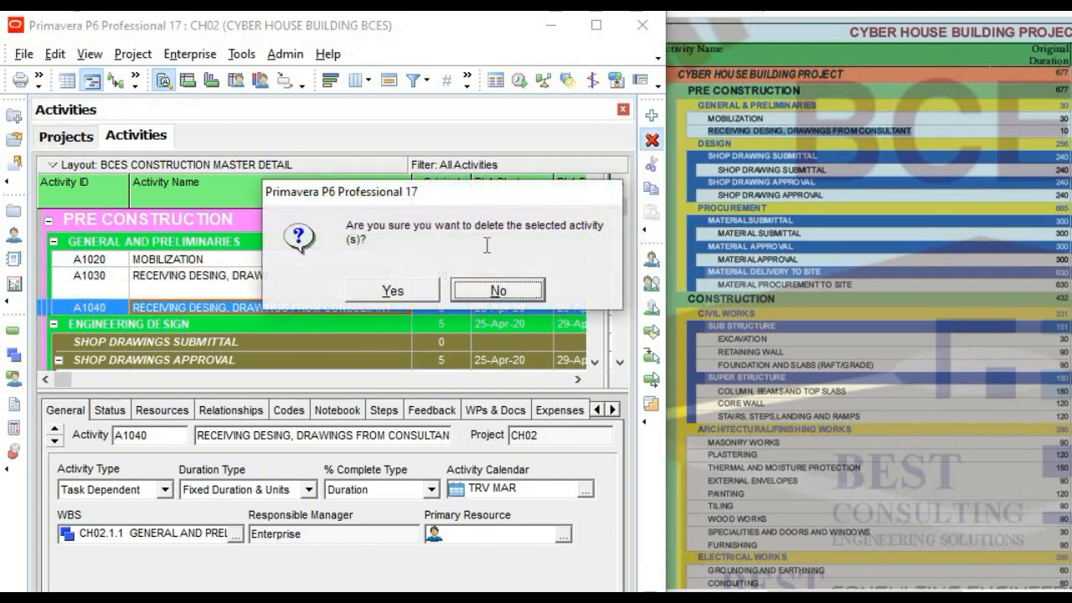
pyautogui.click(405, 300)
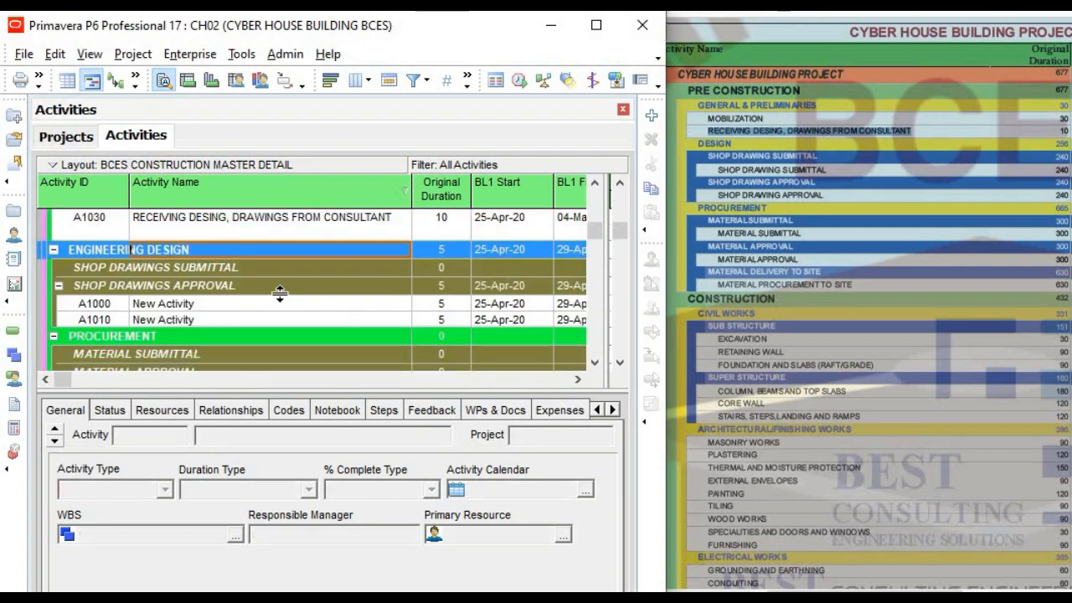
# Rename activity A1000 as SHOP DRAWING APPROVAL, copying the name from the reference PDF
pyautogui.click(248, 277)
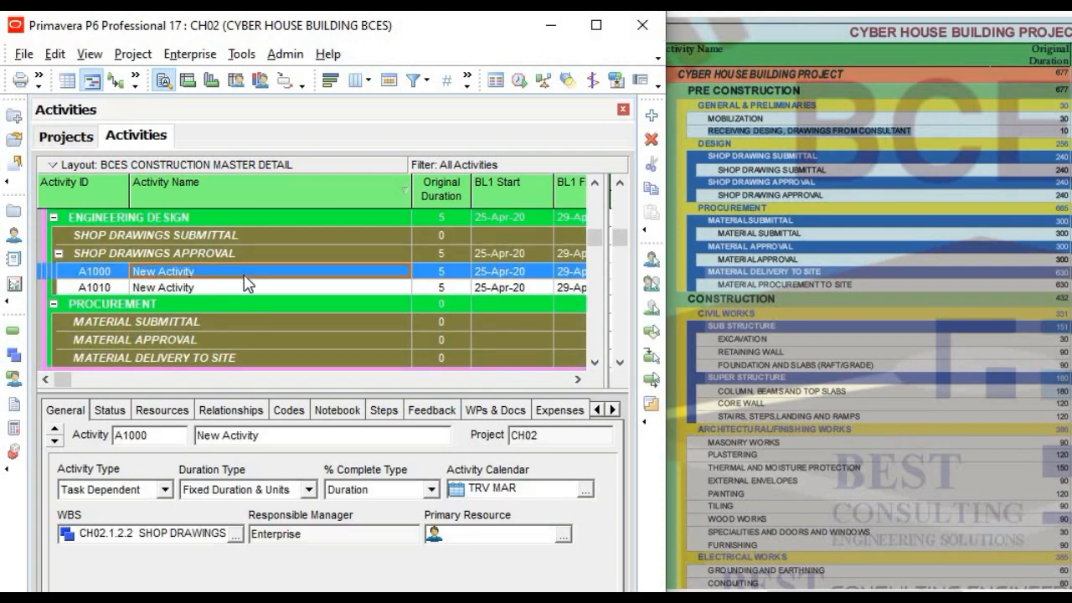
pyautogui.scroll(1, 244, 278)
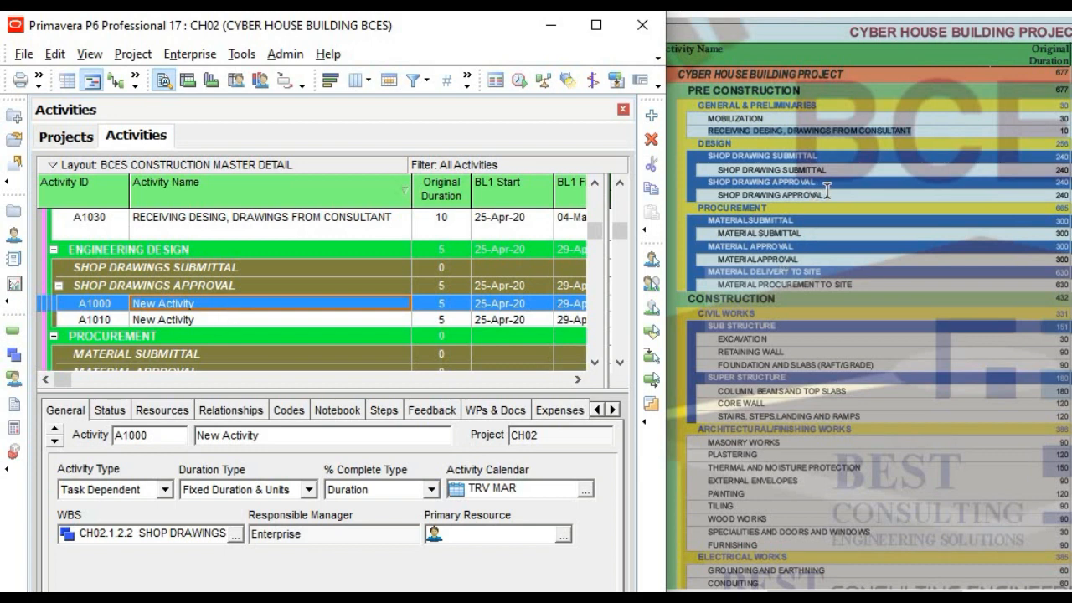
pyautogui.moveTo(826, 191); pyautogui.dragTo(713, 198)
pyautogui.hotkey('ctrl', 'c')
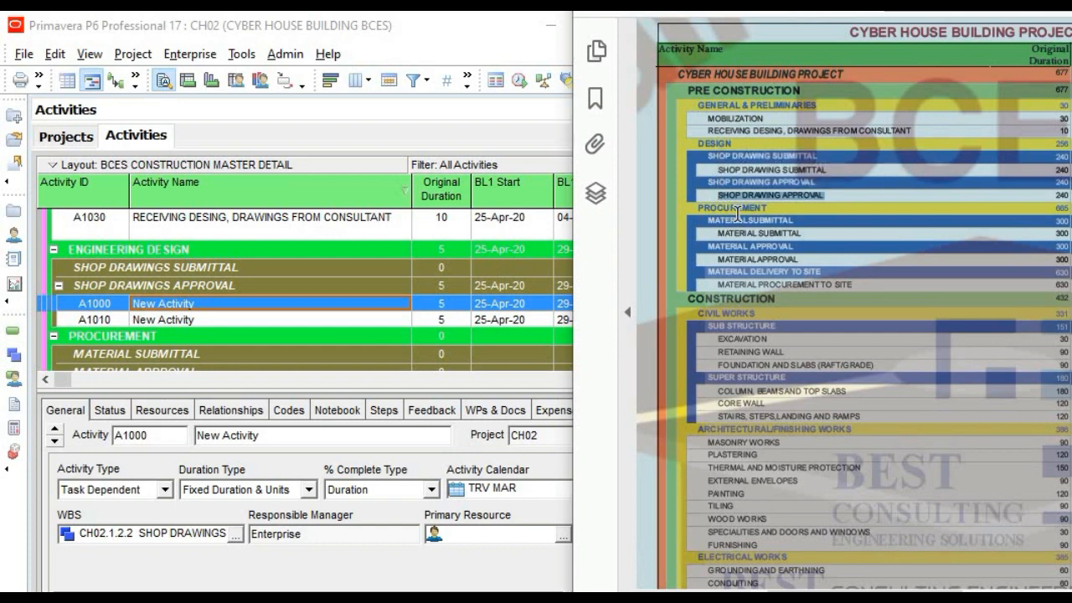
pyautogui.click(242, 306)
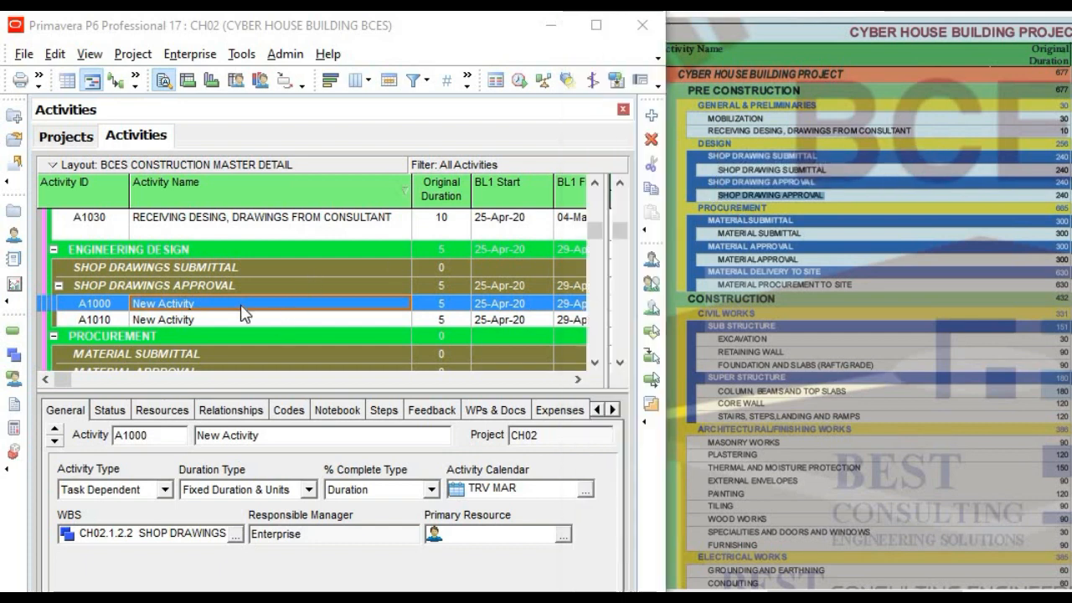
pyautogui.click(242, 305)
pyautogui.hotkey('ctrl', 'v')
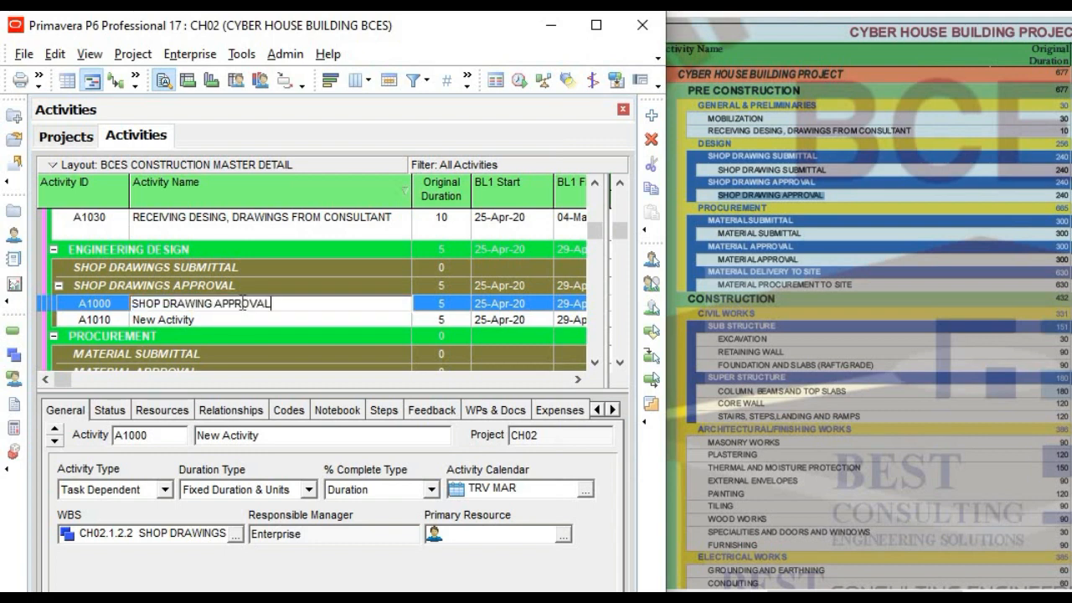
pyautogui.press('Return')
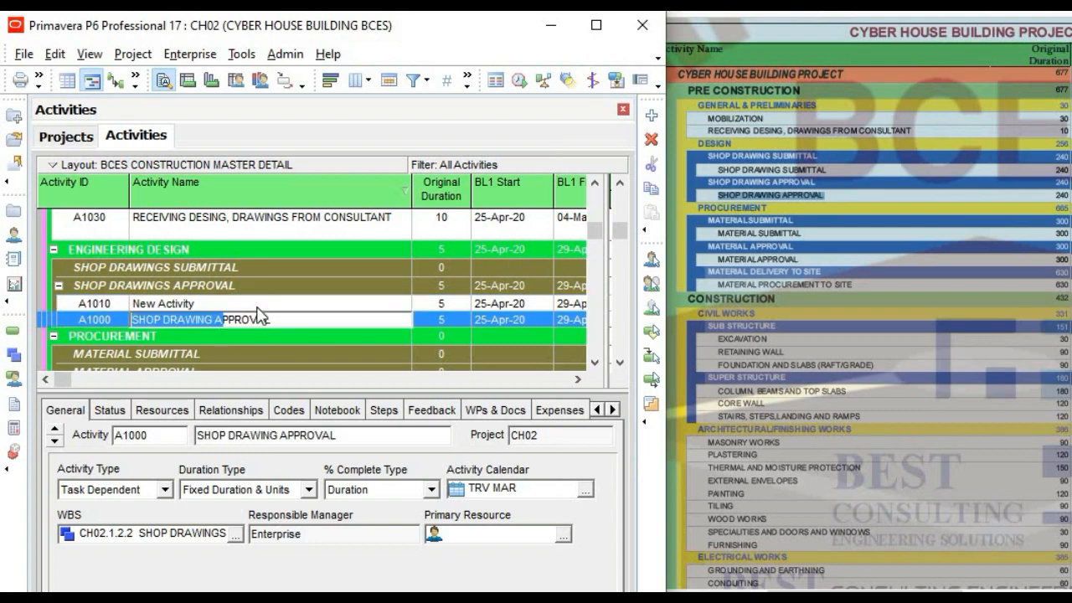
# Rename activity A1010 as SHOP DRAWING SUBMITTAL by reusing the copied name and replacing its last word
pyautogui.click(254, 304)
pyautogui.click(254, 304)
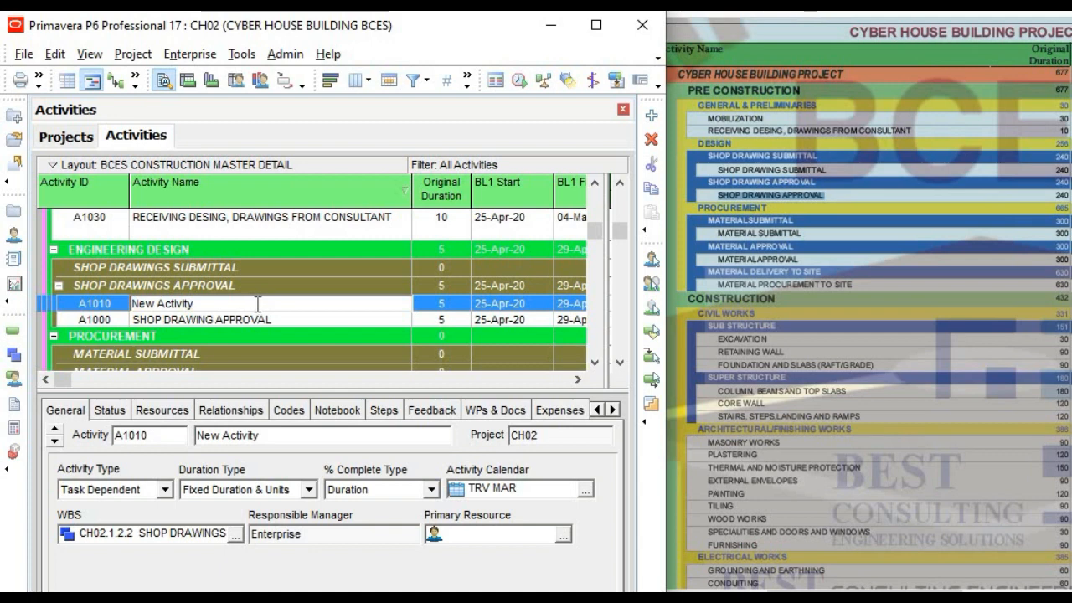
pyautogui.hotkey('ctrl', 'v')
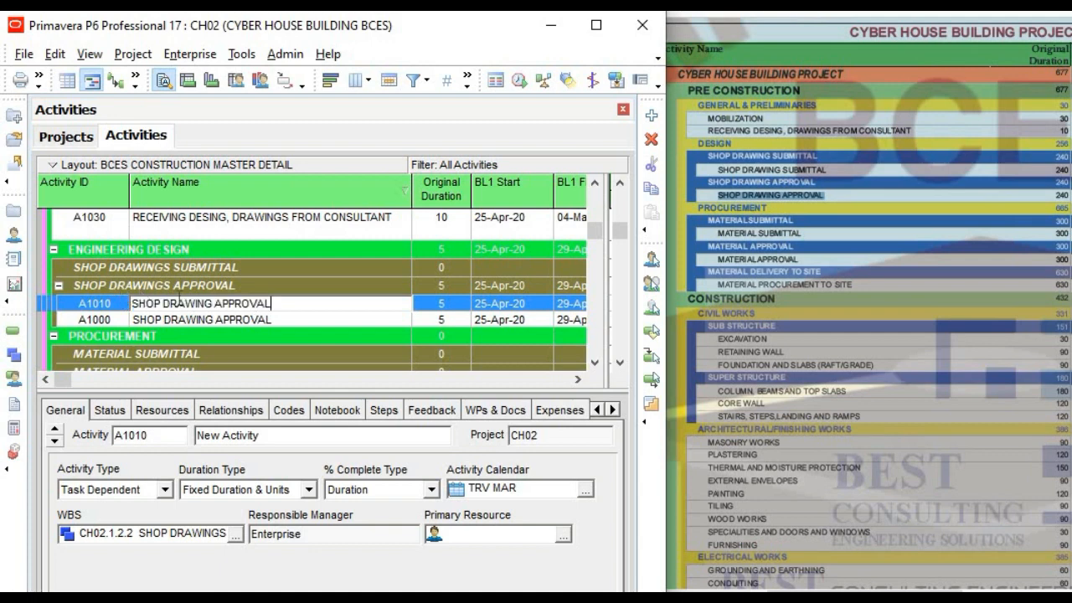
pyautogui.doubleClick(231, 307)
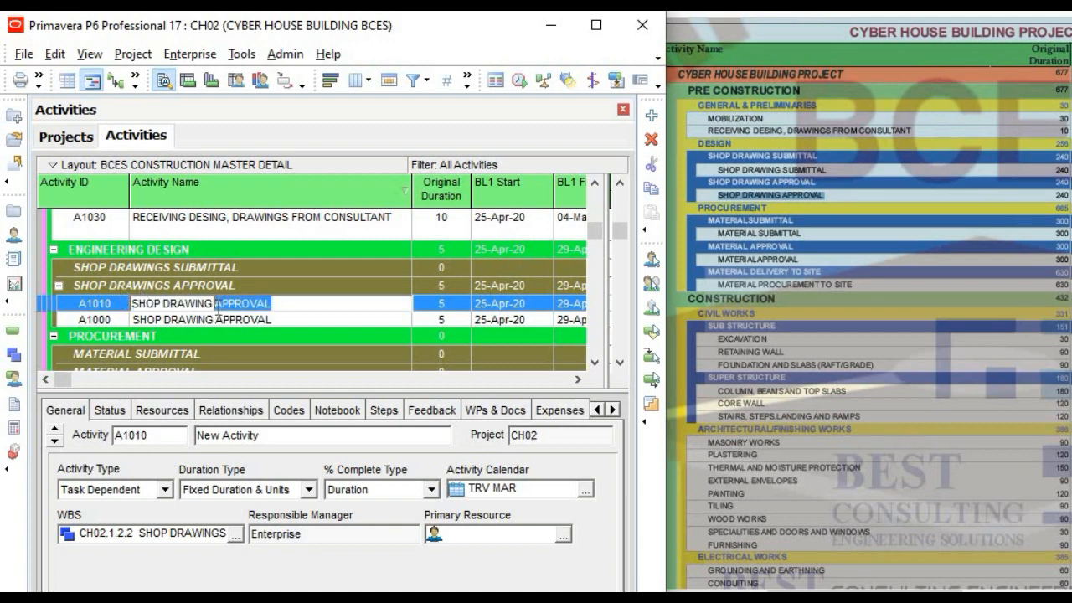
pyautogui.write('SU')
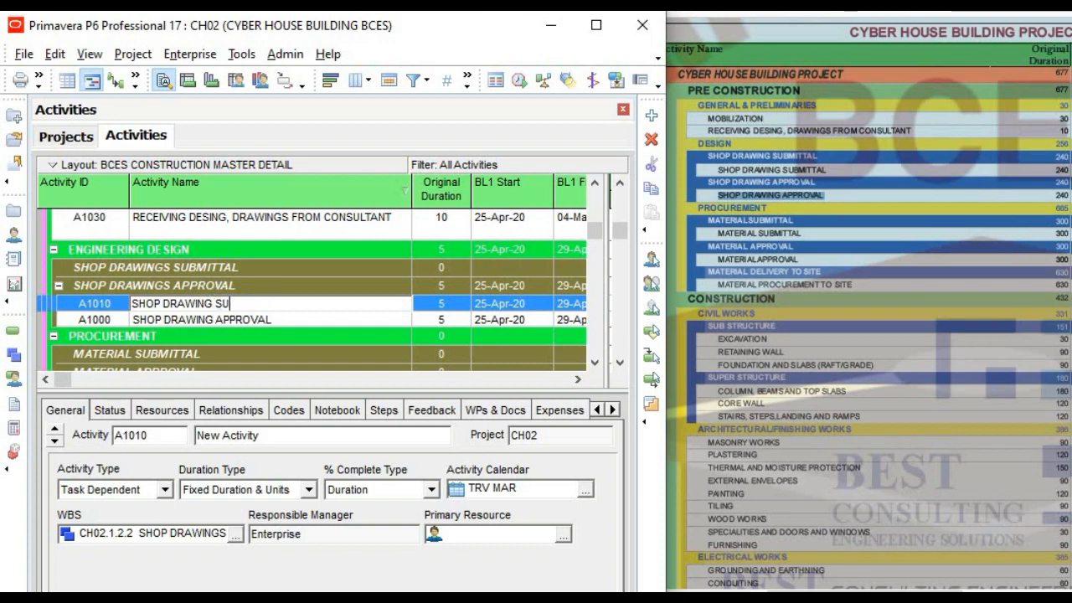
pyautogui.write('BMITTAL')
pyautogui.press('Return')
# Move the SHOP DRAWING APPROVAL activity A1000 to the SHOP DRAWINGS SUBMITTAL WBS element
pyautogui.click(355, 307)
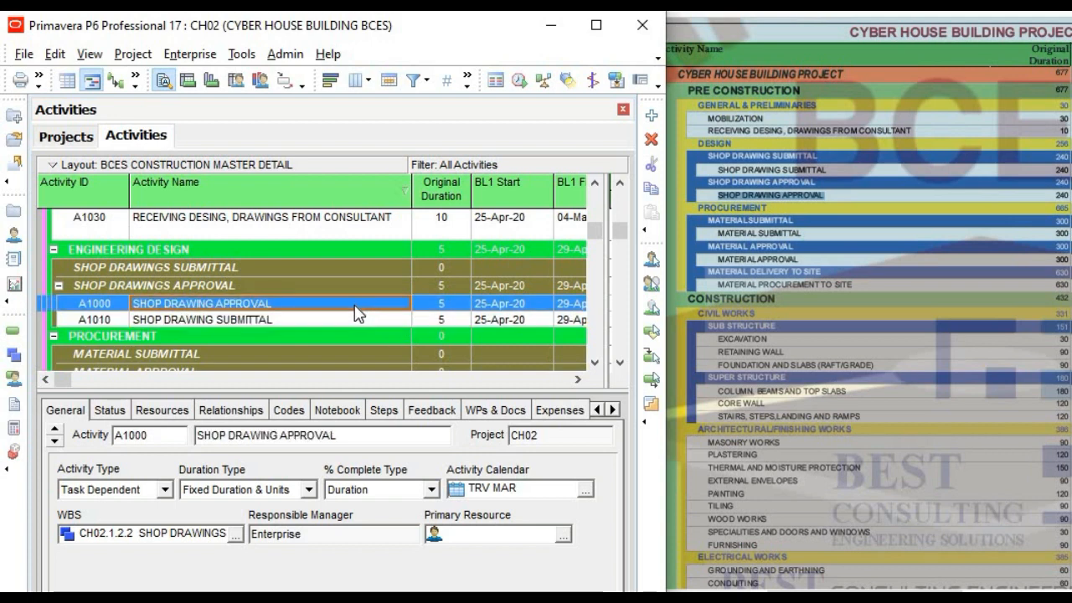
pyautogui.hotkey('ctrl', 'x')
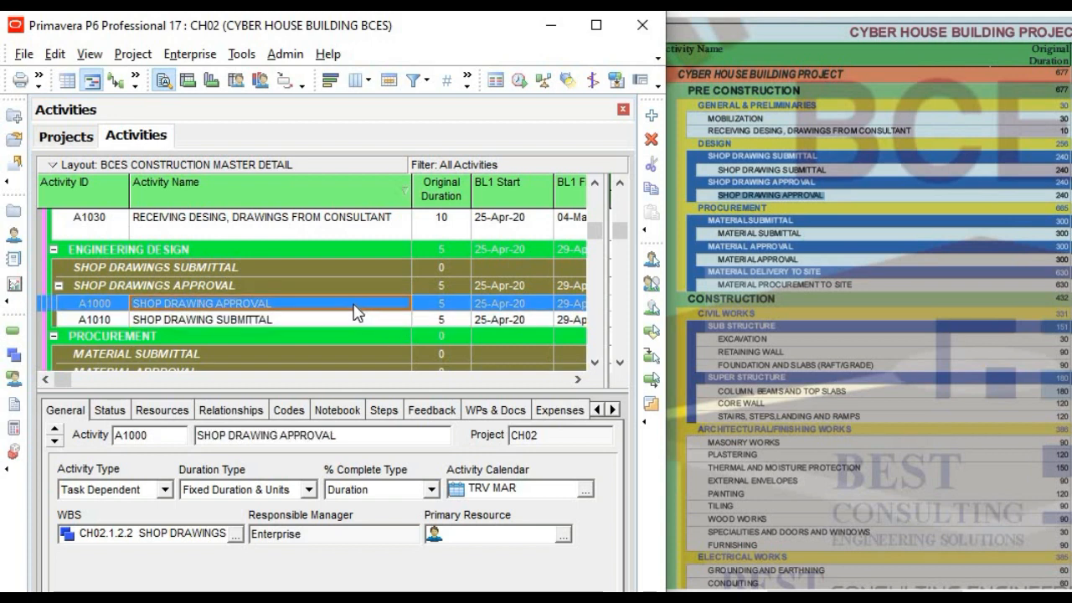
pyautogui.click(224, 270)
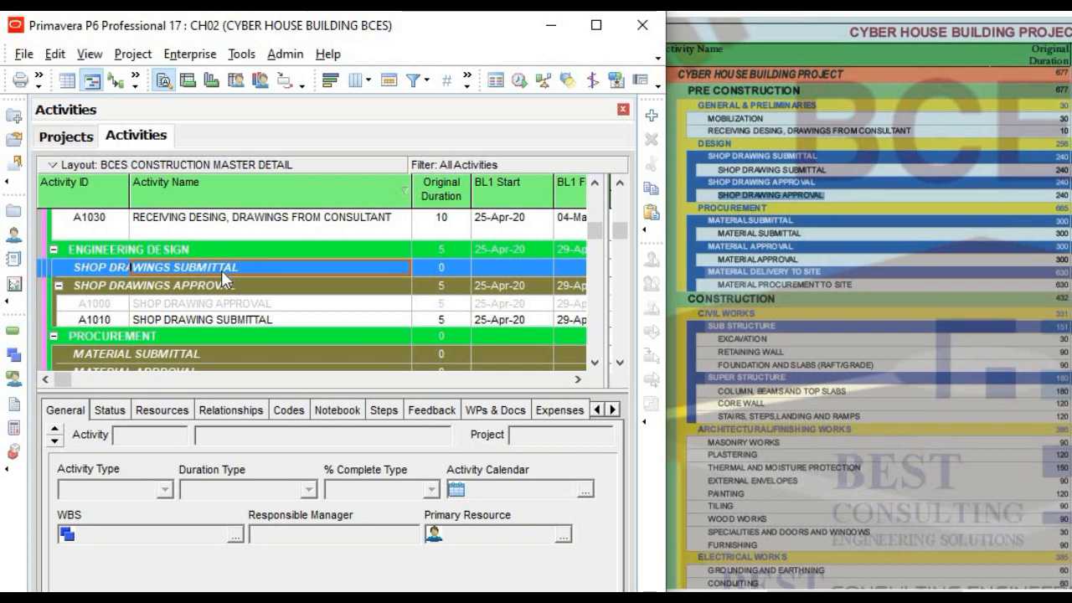
pyautogui.hotkey('ctrl', 'v')
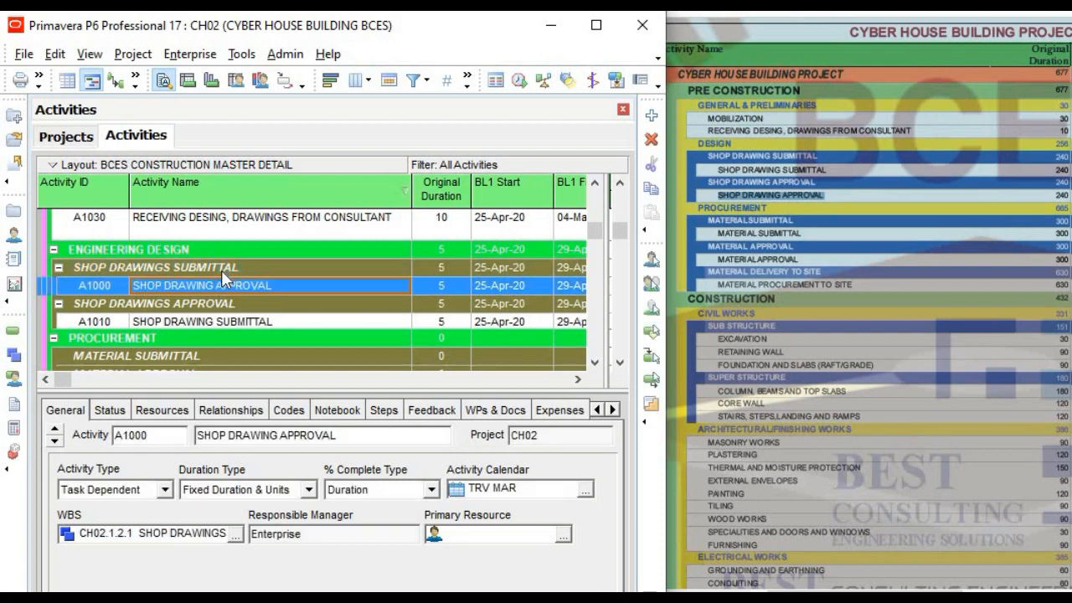
pyautogui.scroll(-1, 219, 288)
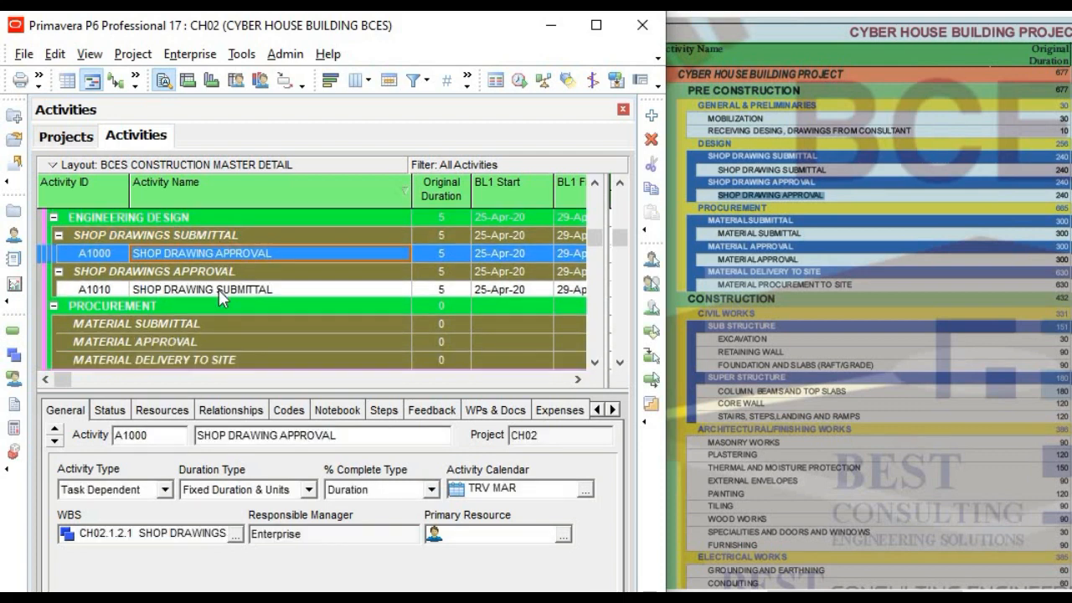
pyautogui.scroll(-1, 218, 289)
pyautogui.scroll(1, 219, 289)
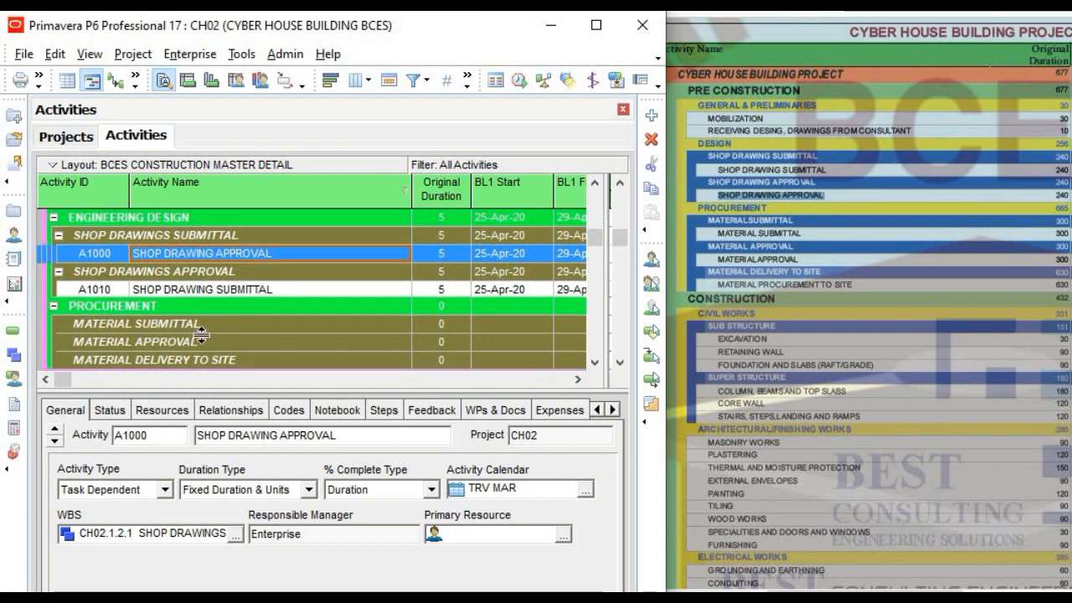
pyautogui.scroll(3, 243, 264)
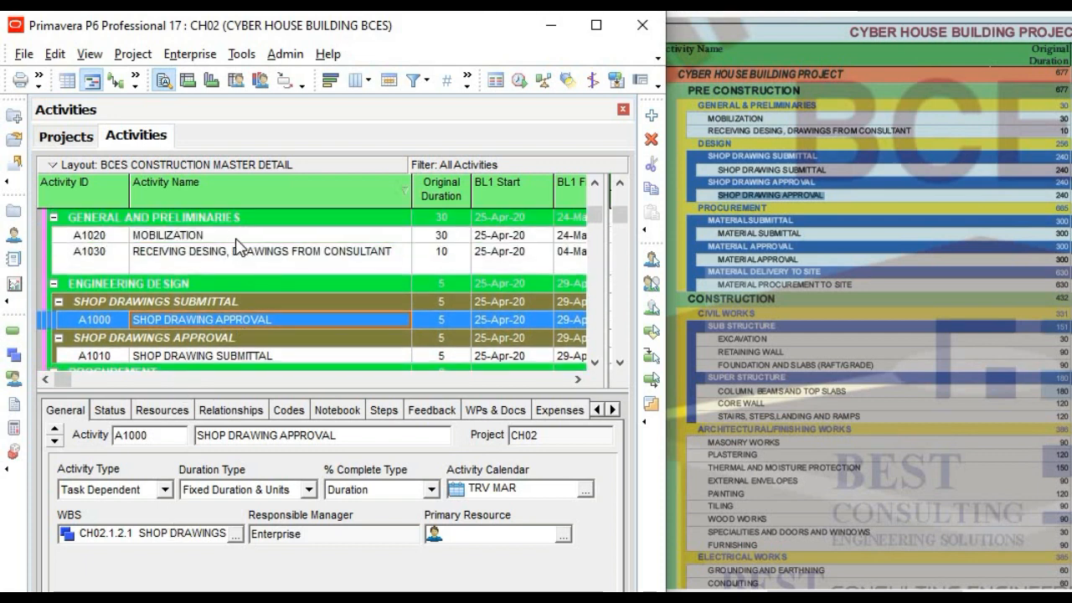
# Set the activity type of MOBILIZATION (A1020) to Finish Milestone
pyautogui.click(236, 238)
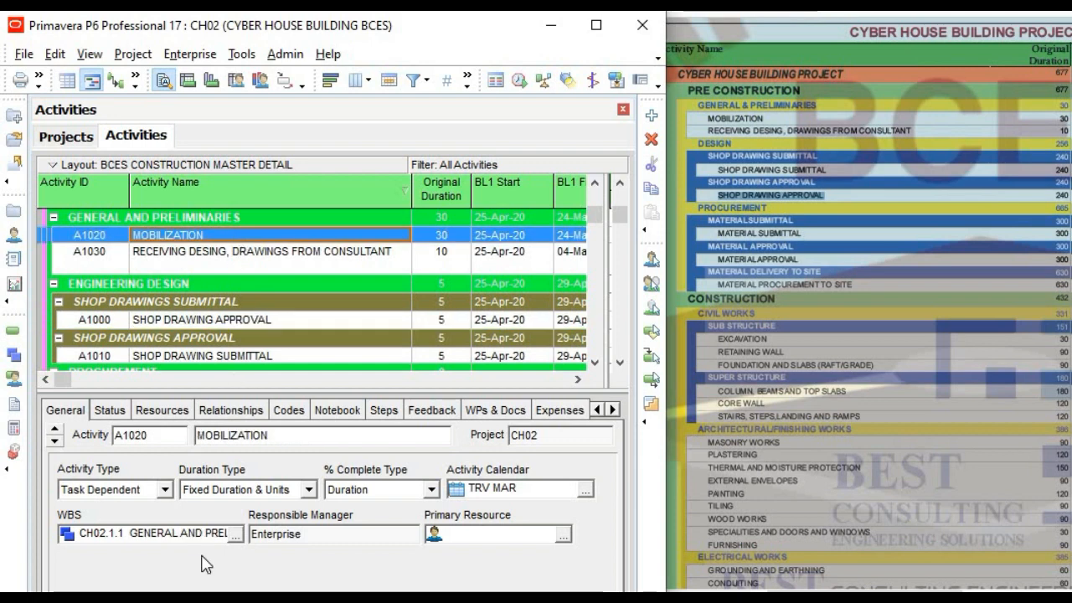
pyautogui.click(166, 490)
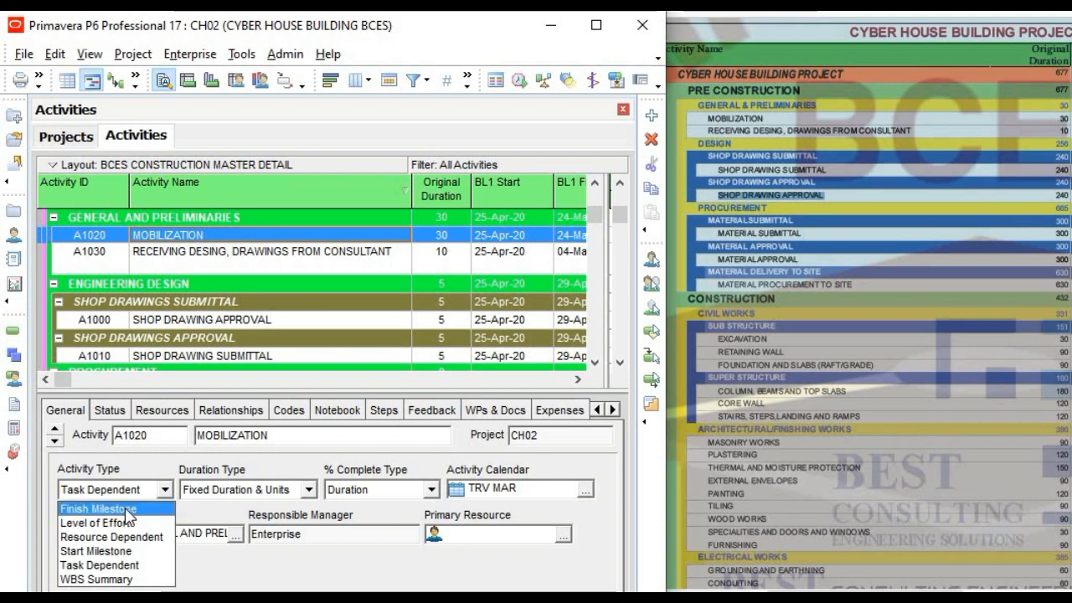
pyautogui.click(128, 509)
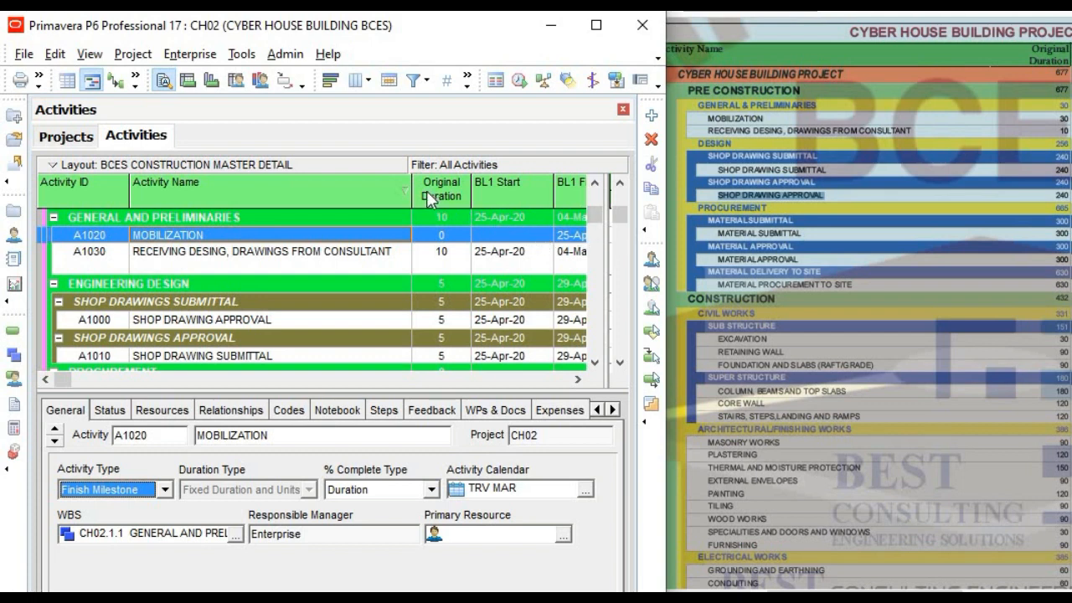
# Narrow the Activity Name column slightly and change the MOBILIZATION activity type to Start Milestone
pyautogui.moveTo(411, 191); pyautogui.dragTo(393, 192)
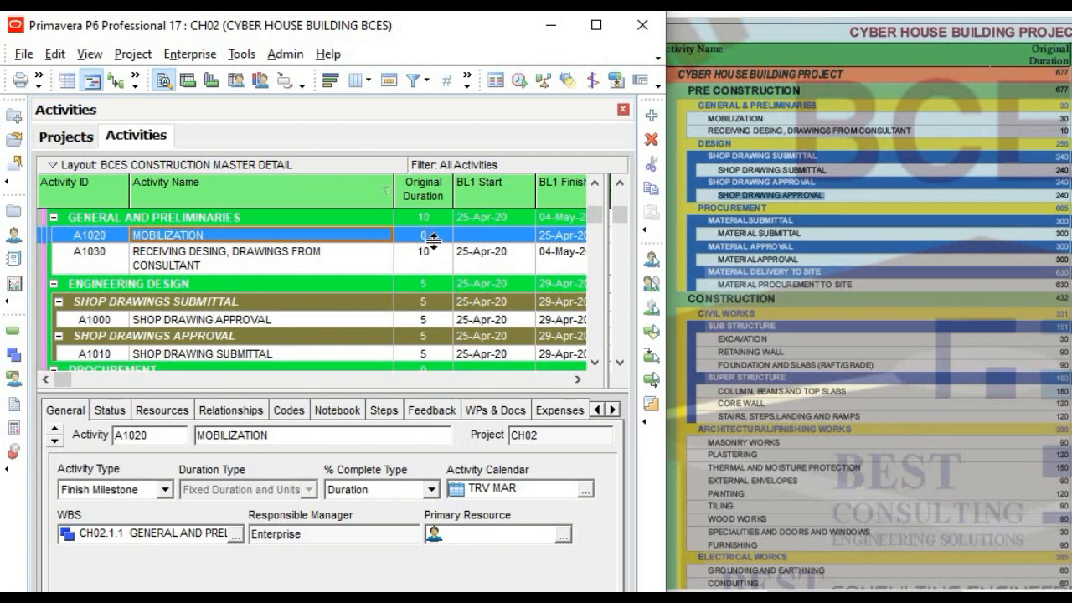
pyautogui.click(130, 490)
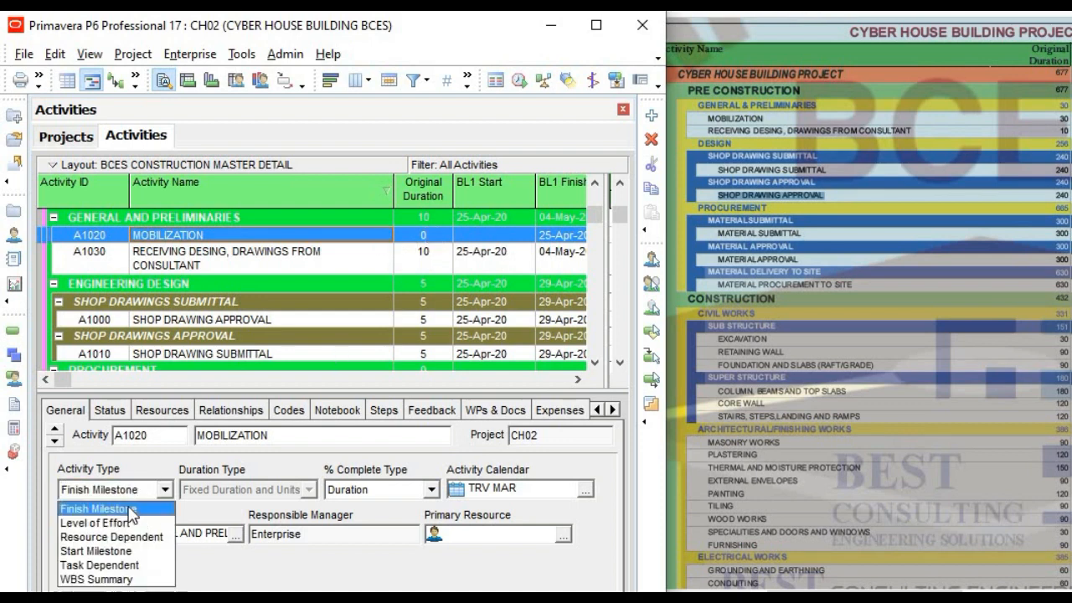
pyautogui.click(120, 551)
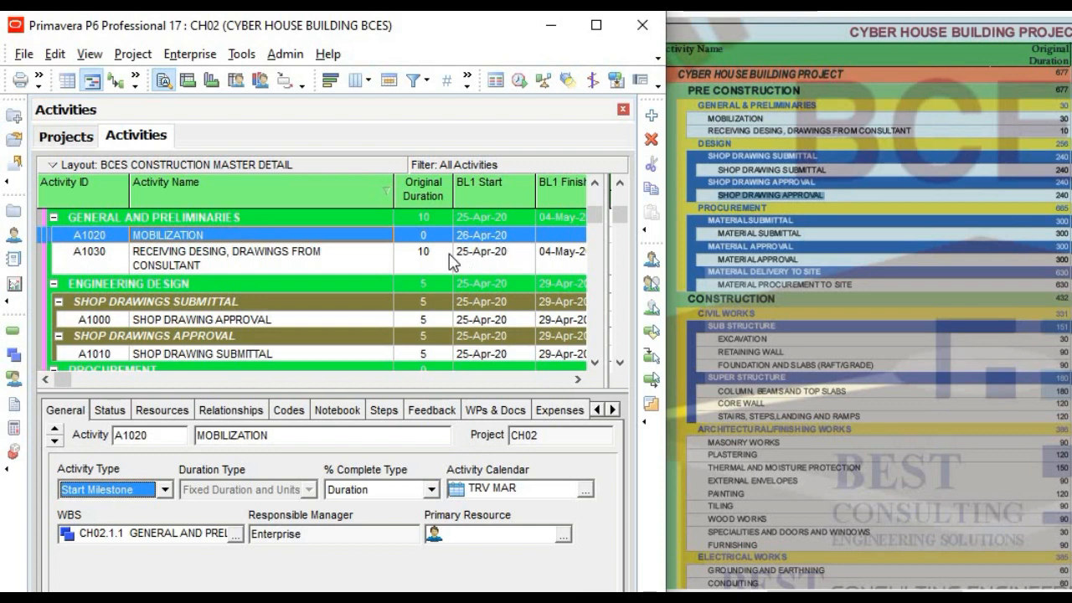
# Try the Resource Dependent type on the MOBILIZATION activity and set it back to Task Dependent
pyautogui.click(151, 490)
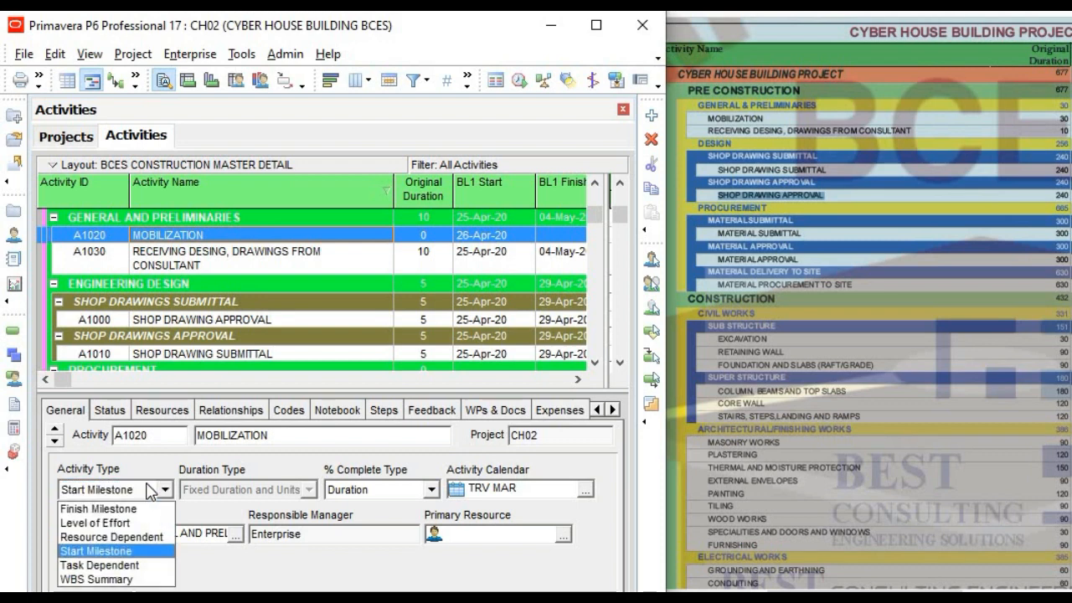
pyautogui.click(137, 539)
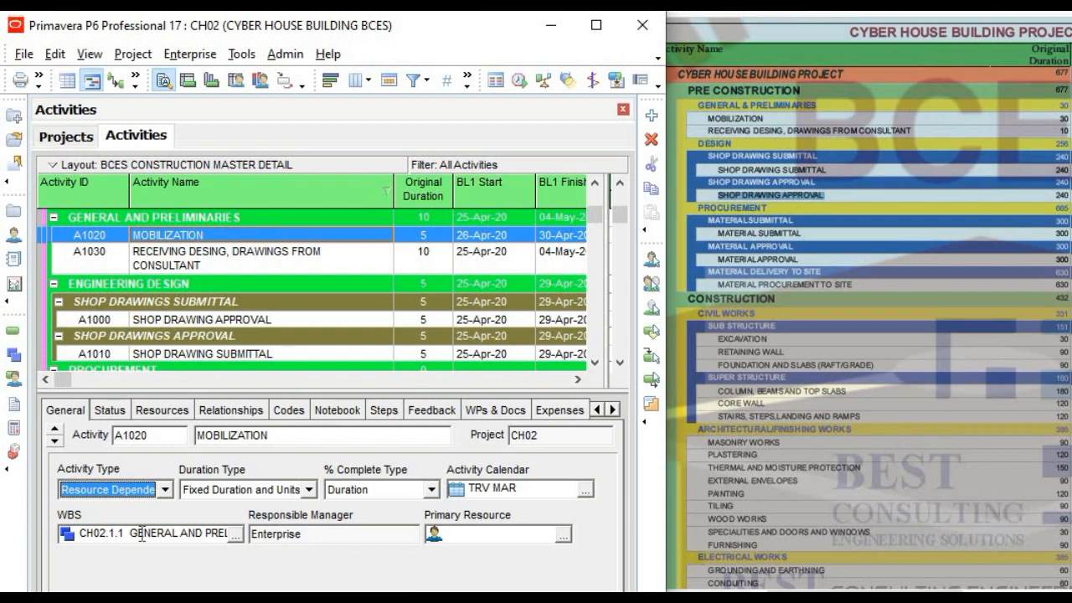
pyautogui.click(166, 492)
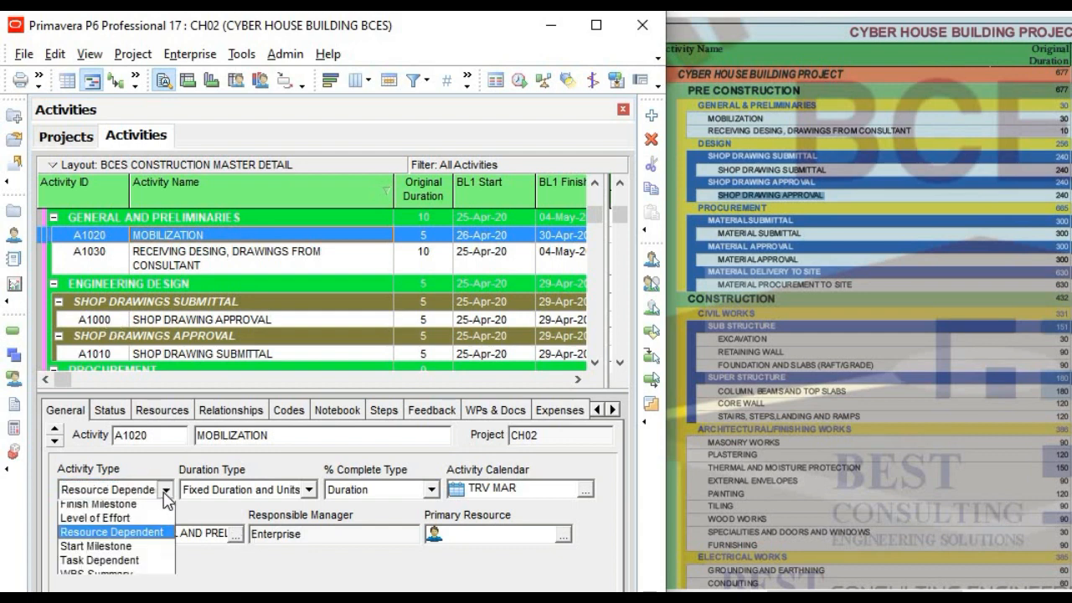
pyautogui.click(118, 565)
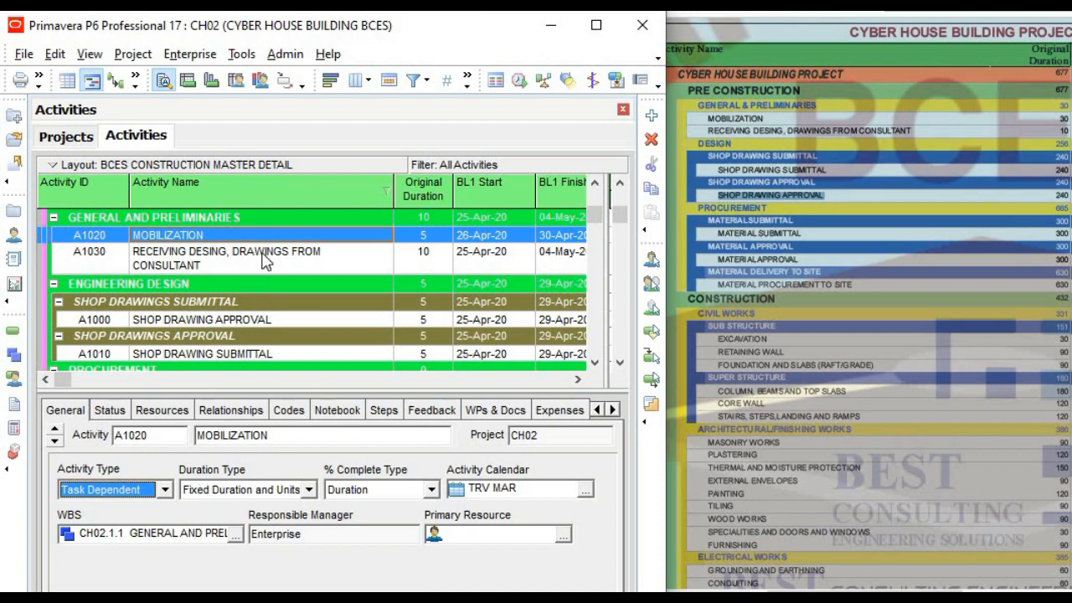
# Review the available duration type and percent complete type options for the MOBILIZATION activity
pyautogui.click(276, 494)
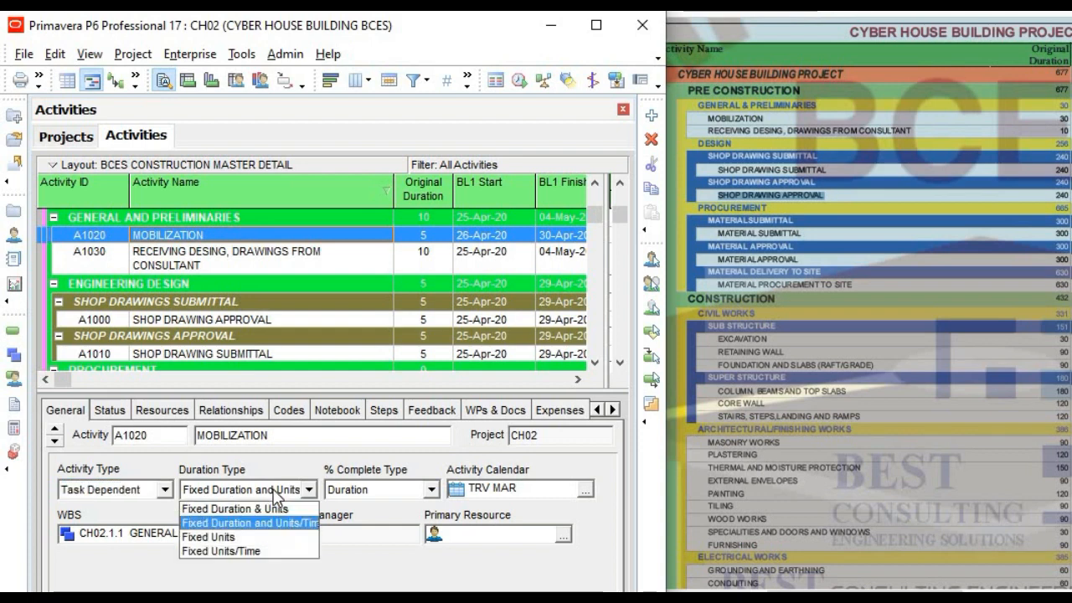
pyautogui.click(276, 493)
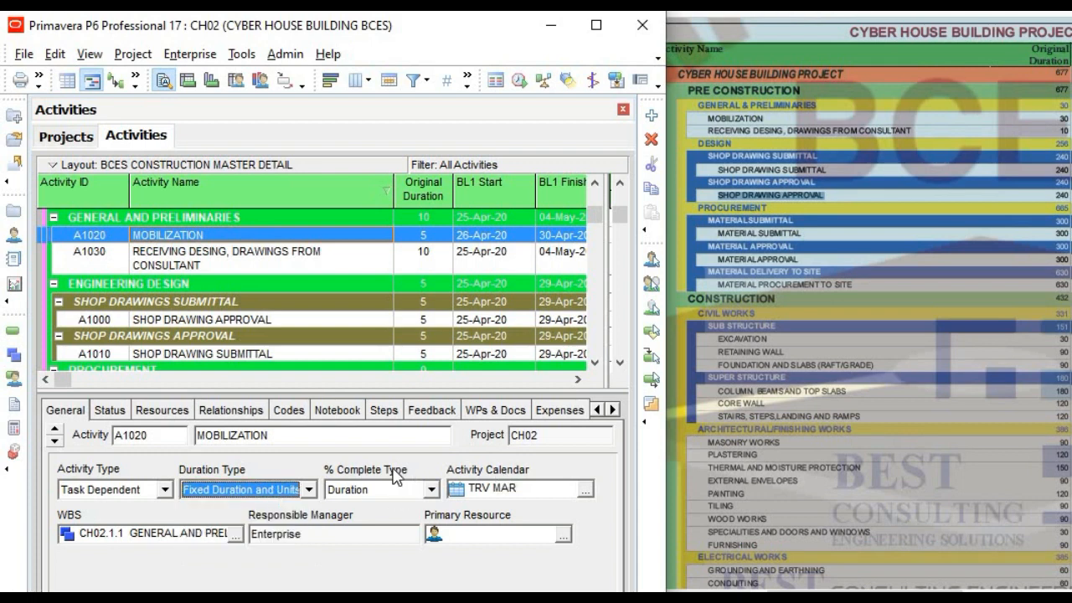
pyautogui.click(400, 494)
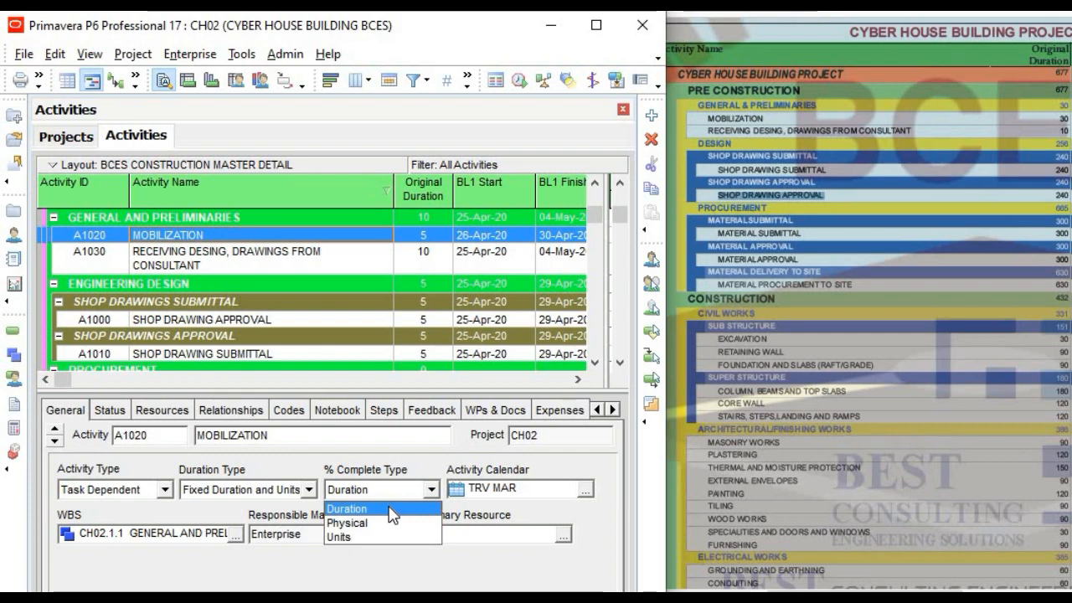
pyautogui.click(421, 473)
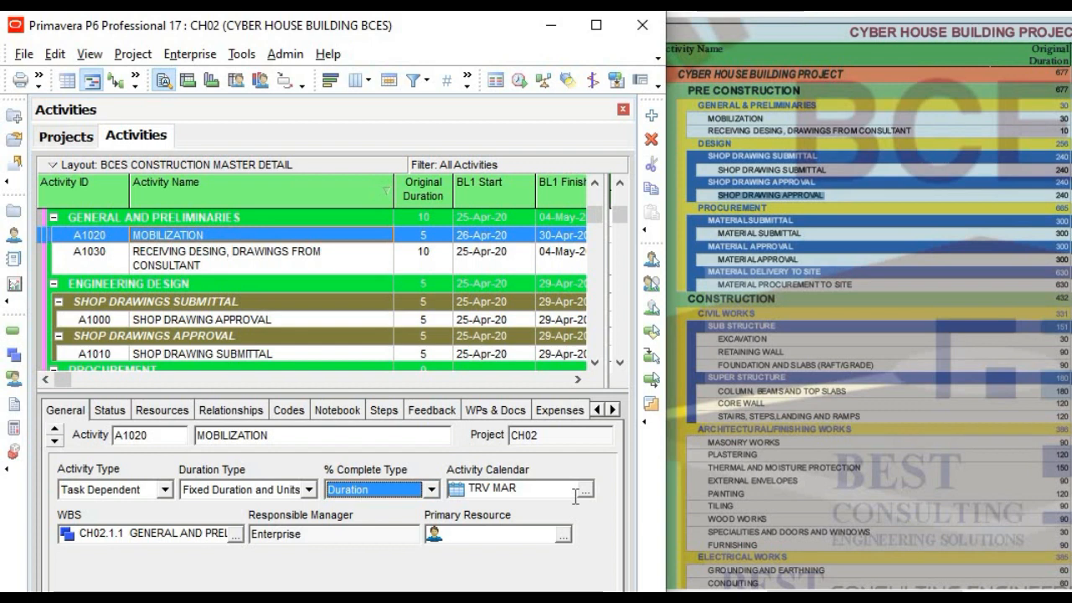
# Check the general details of activities A1030 and A1000, and examine the construction and post-construction activities in the reference PDF
pyautogui.click(231, 270)
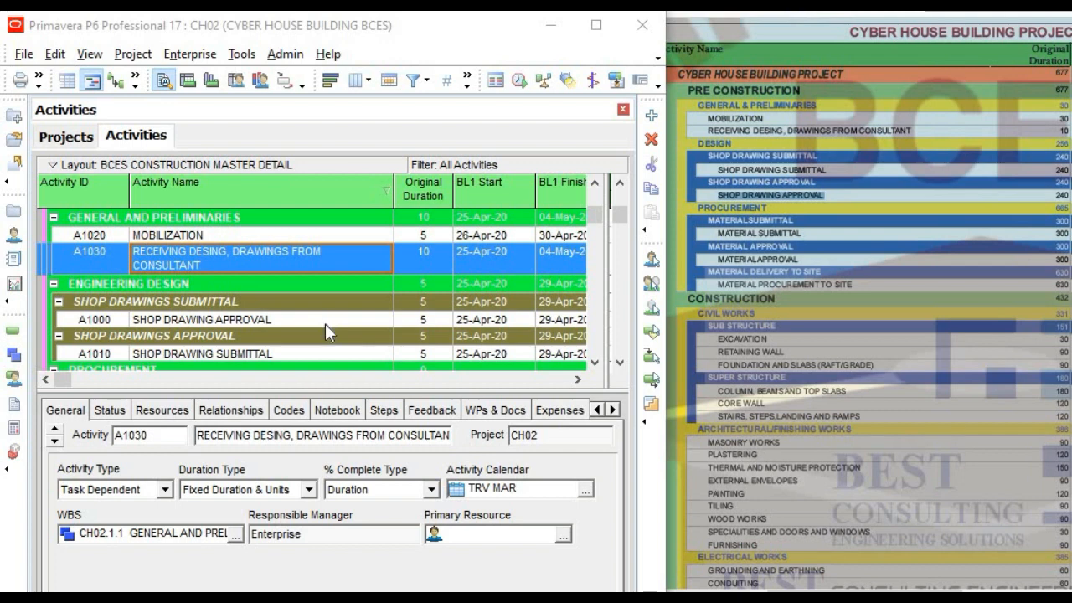
pyautogui.click(325, 325)
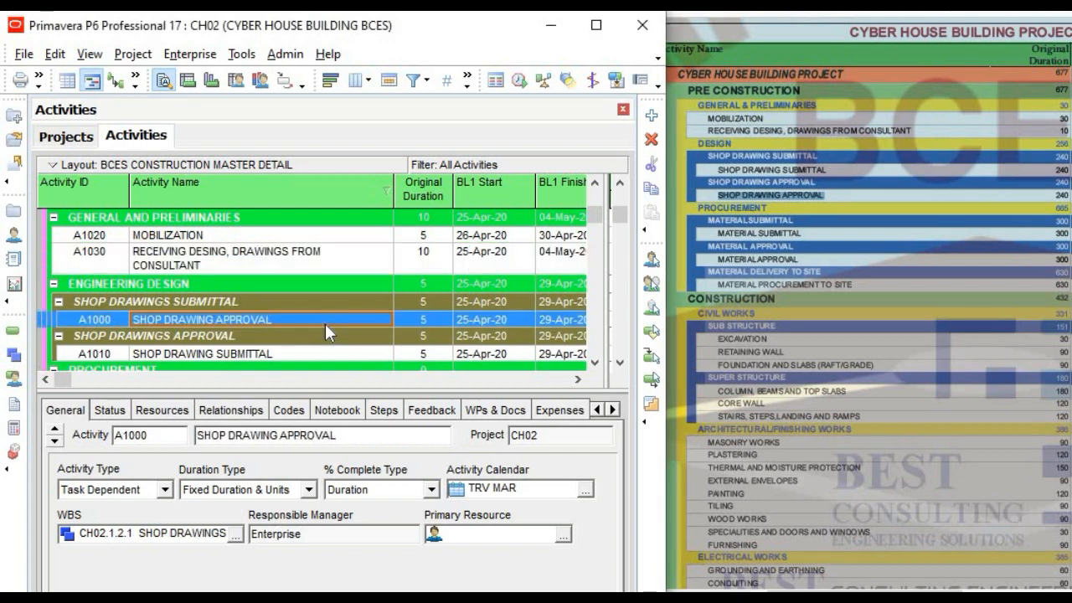
pyautogui.click(847, 172)
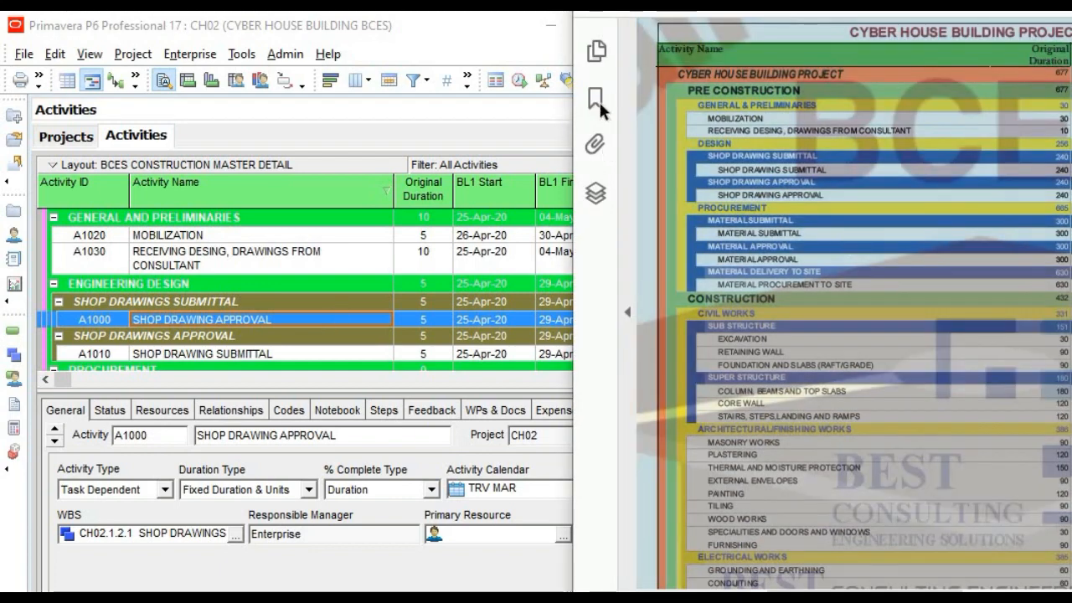
pyautogui.scroll(-2, 933, 251)
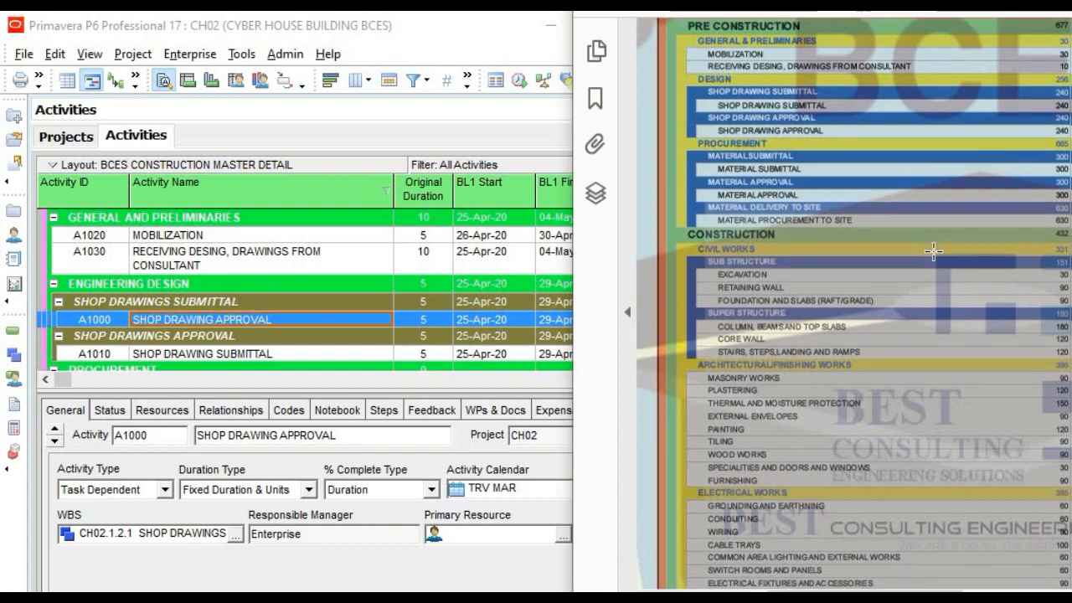
pyautogui.scroll(-3, 934, 252)
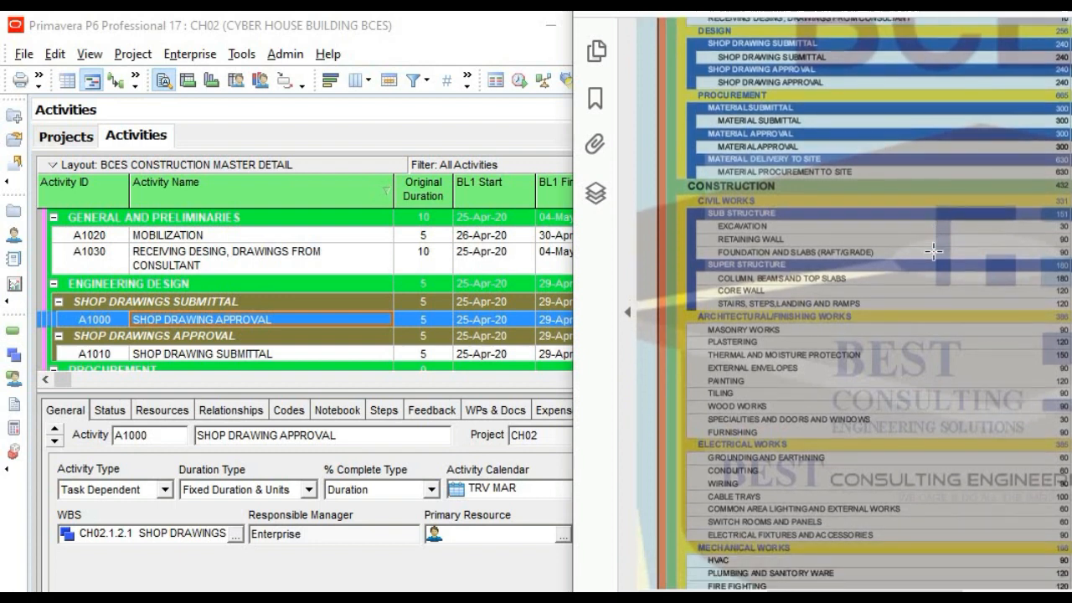
pyautogui.scroll(-5, 933, 252)
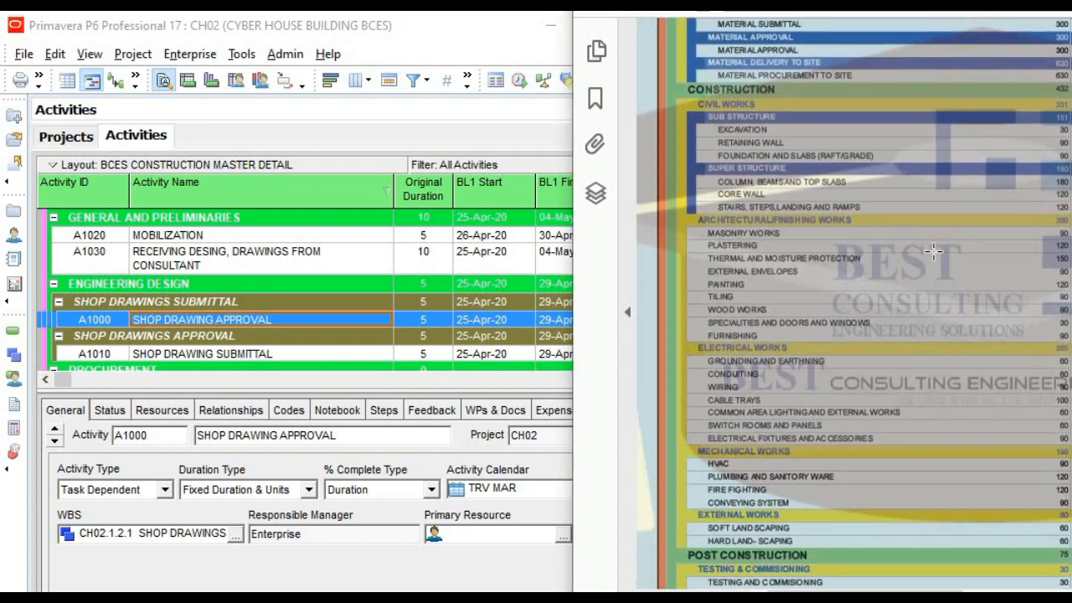
pyautogui.scroll(-2, 934, 251)
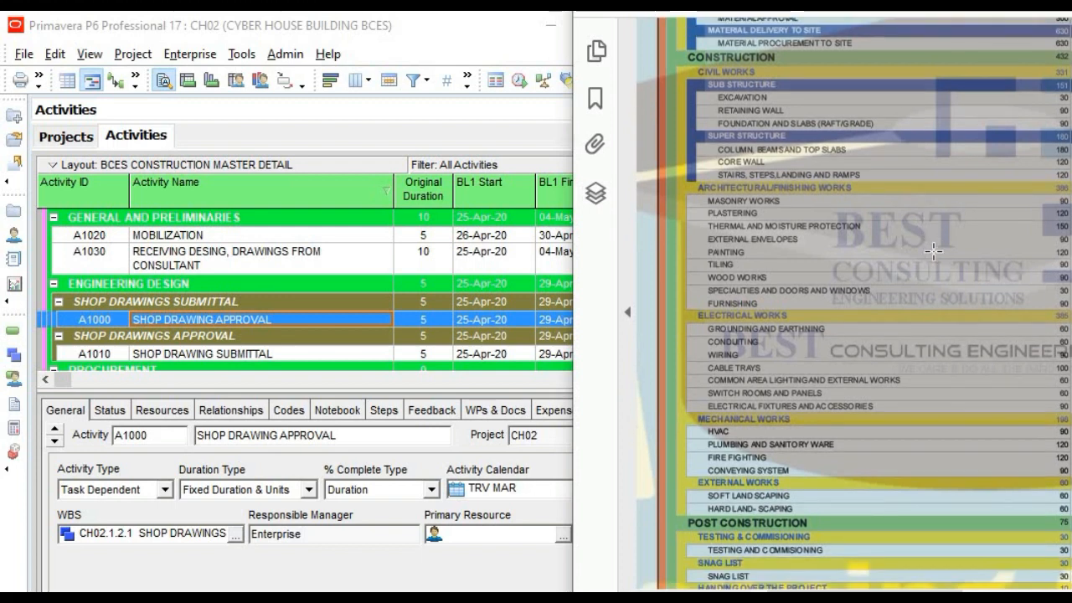
pyautogui.scroll(-2, 933, 251)
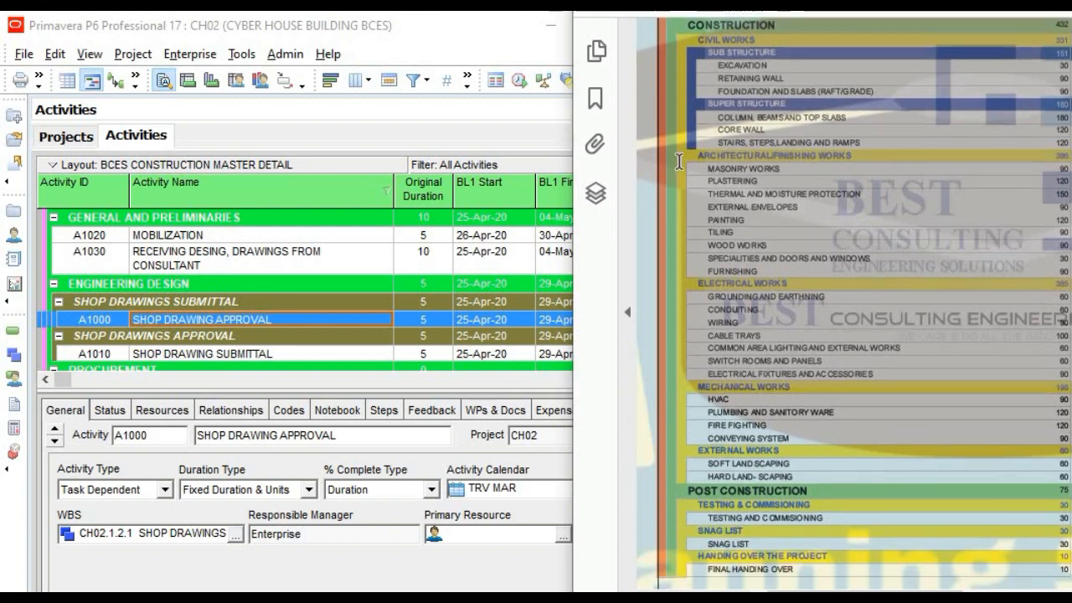
pyautogui.click(495, 57)
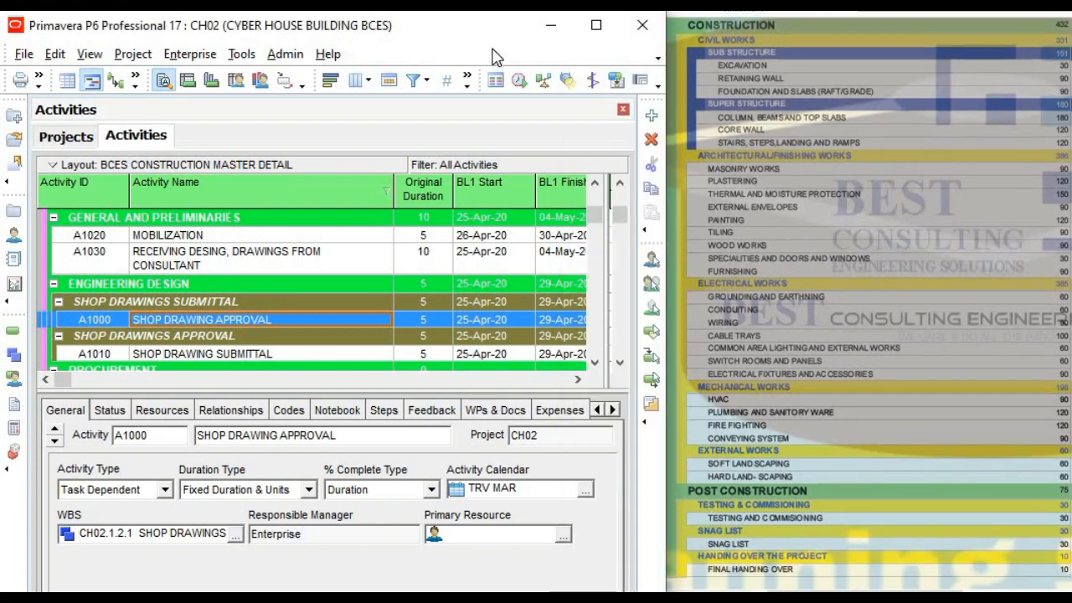